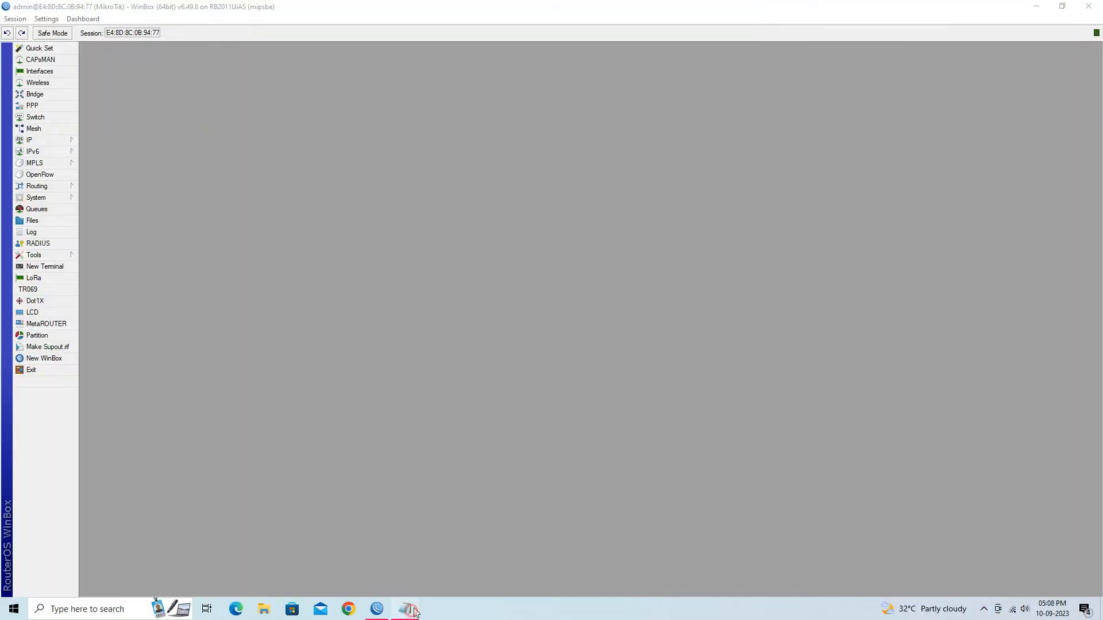
Highlight the Configure IP Pool step in the VPN notes and return to WinBox
left_click(405, 609)
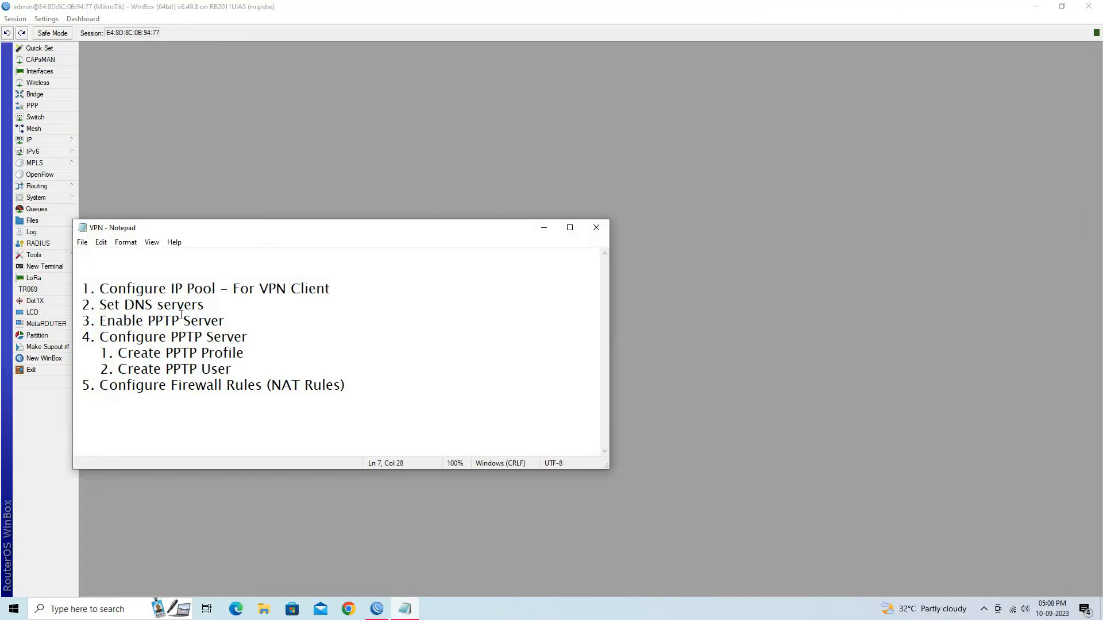
left_click_drag(102, 288, 332, 289)
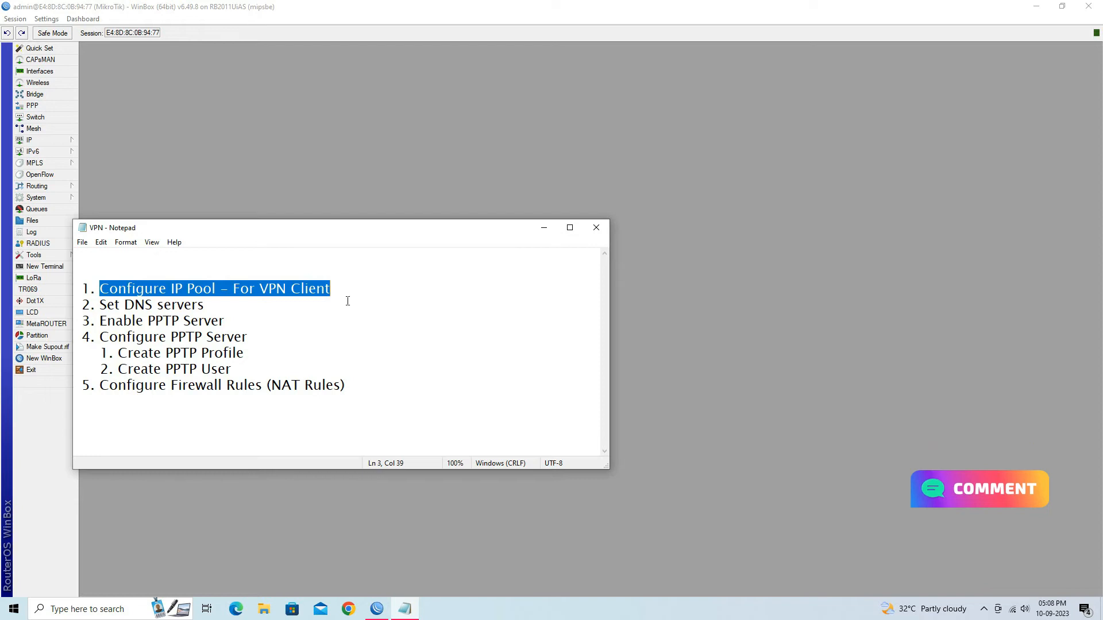
left_click(330, 196)
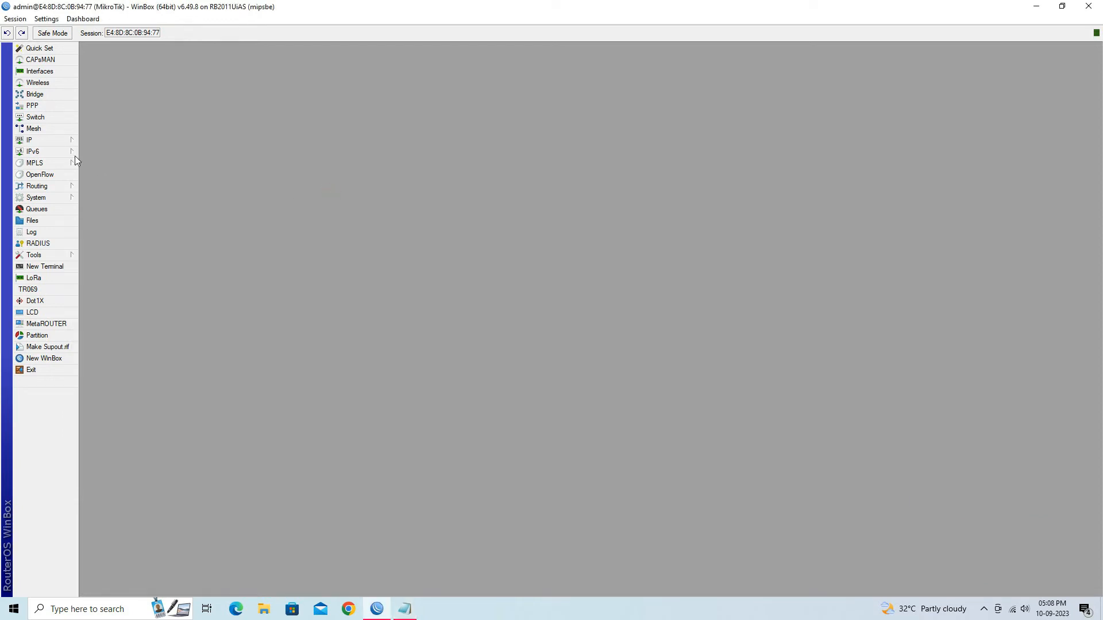
Add IP pool 'VPN' with addresses 10.110.1.2-10.110.1.254, then close the pool list
left_click(60, 143)
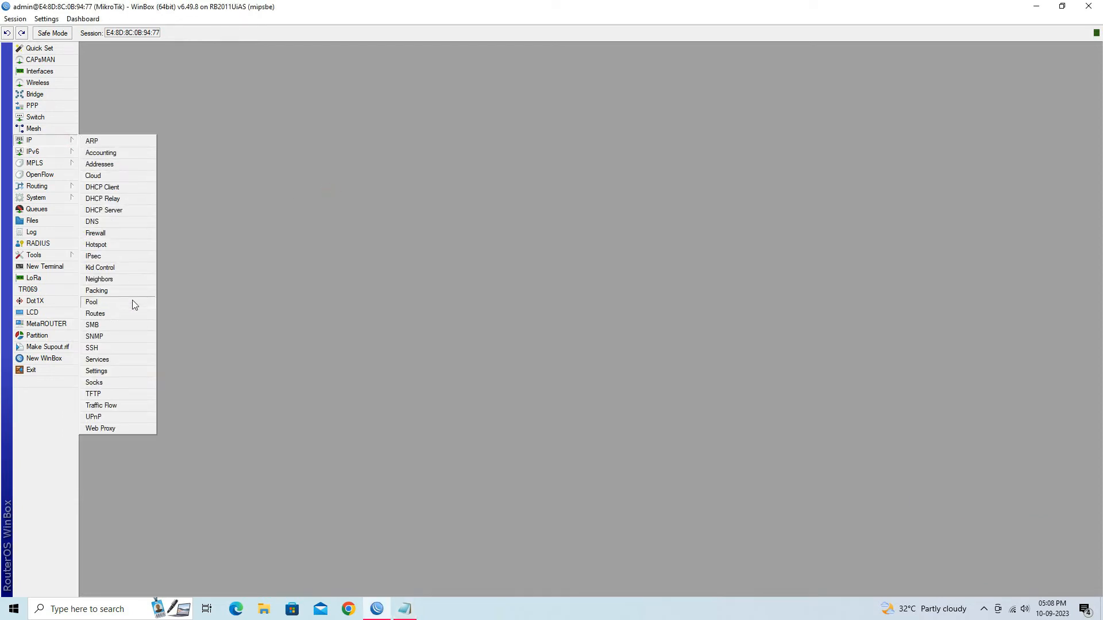
left_click(146, 309)
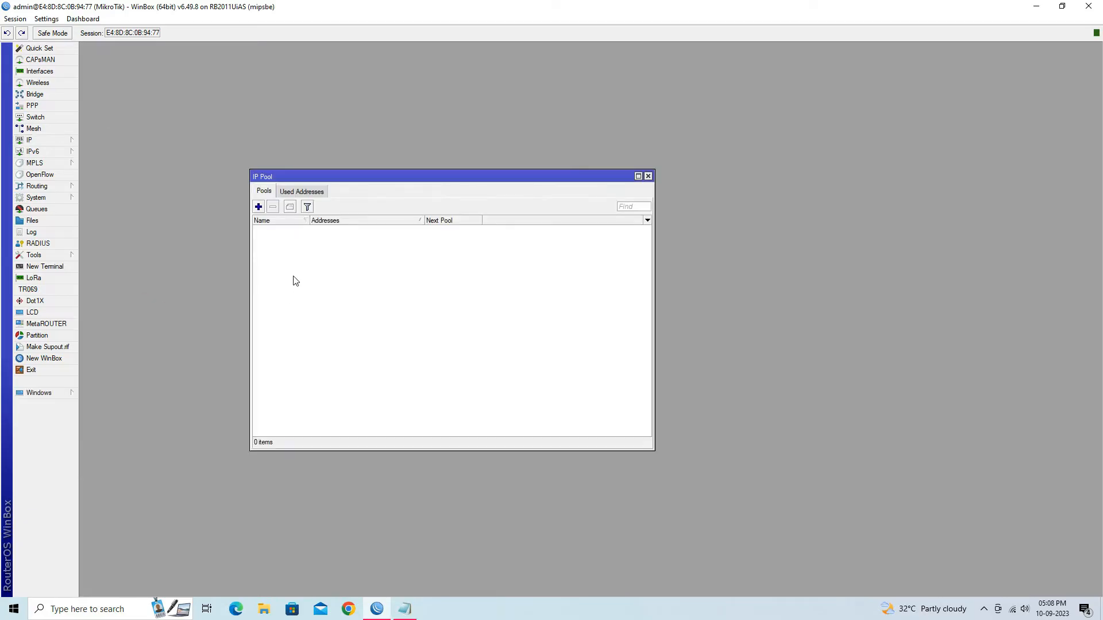
left_click(259, 207)
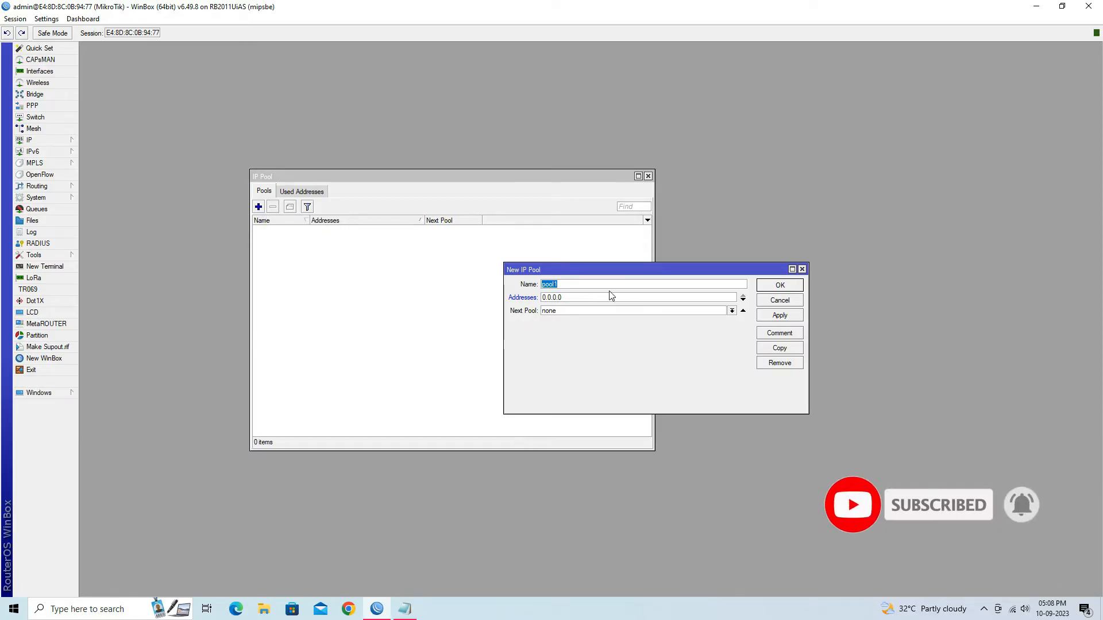
type("VPN")
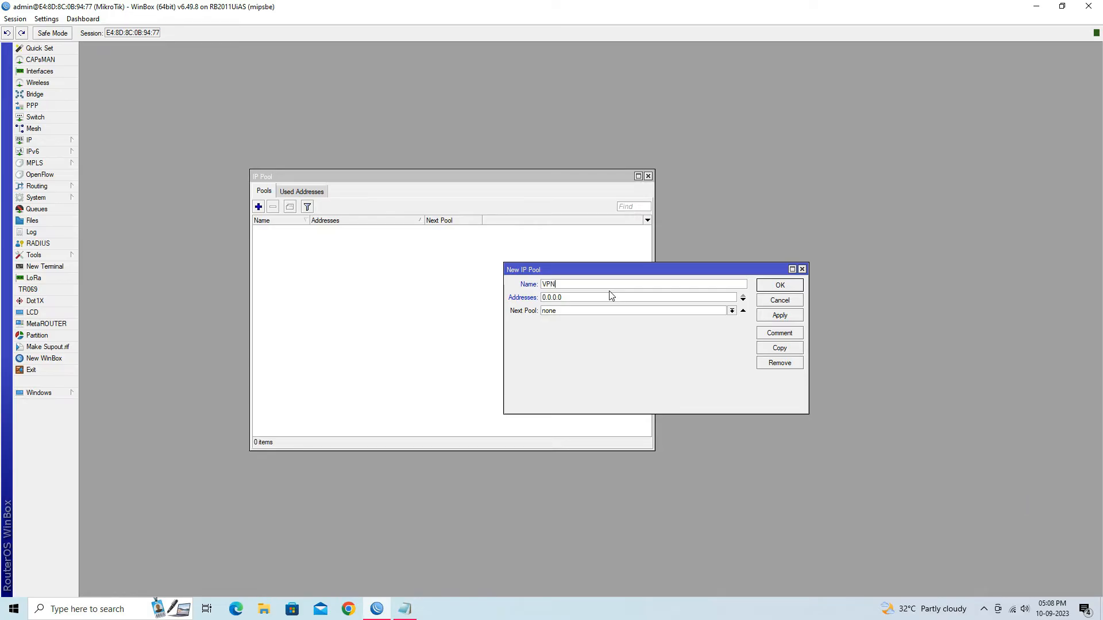
double_click(603, 296)
type("10.")
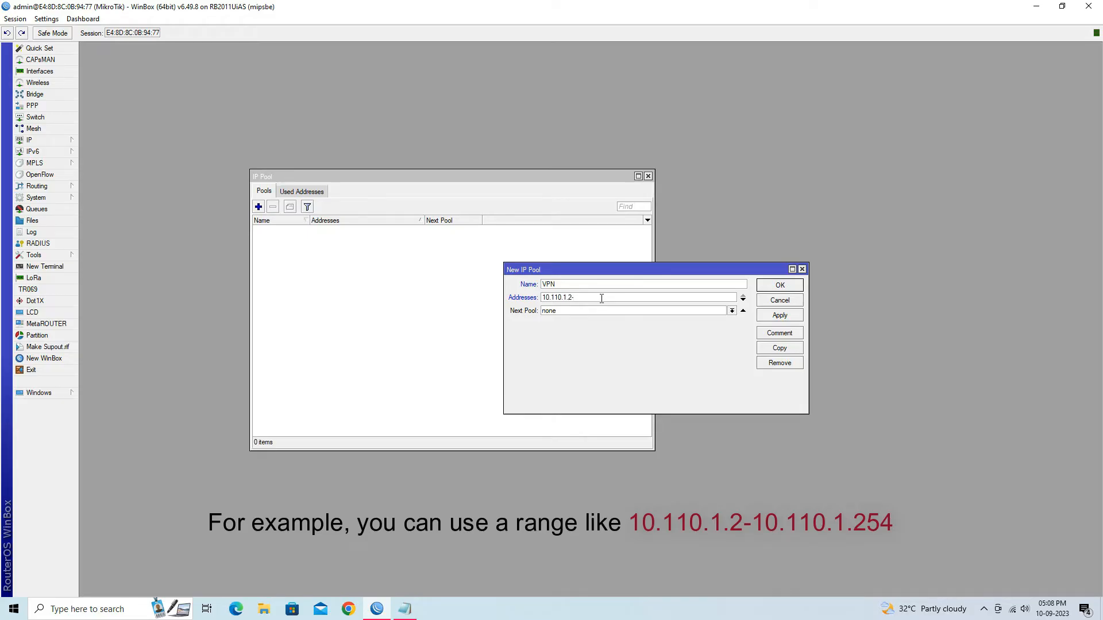
type("110.1.2-10.110.1.254")
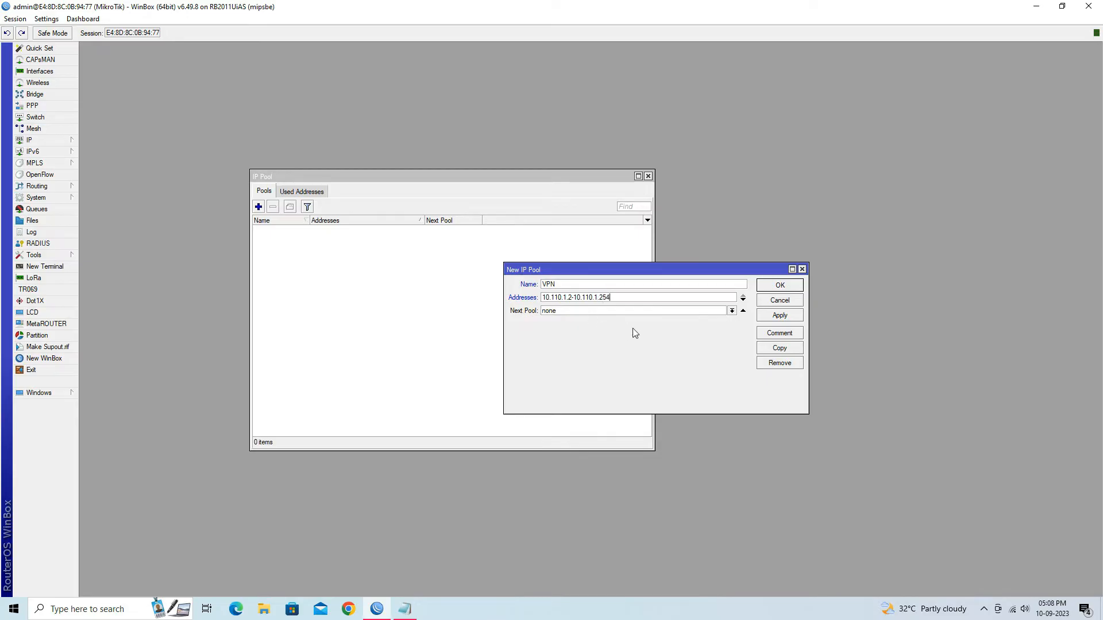
left_click(797, 317)
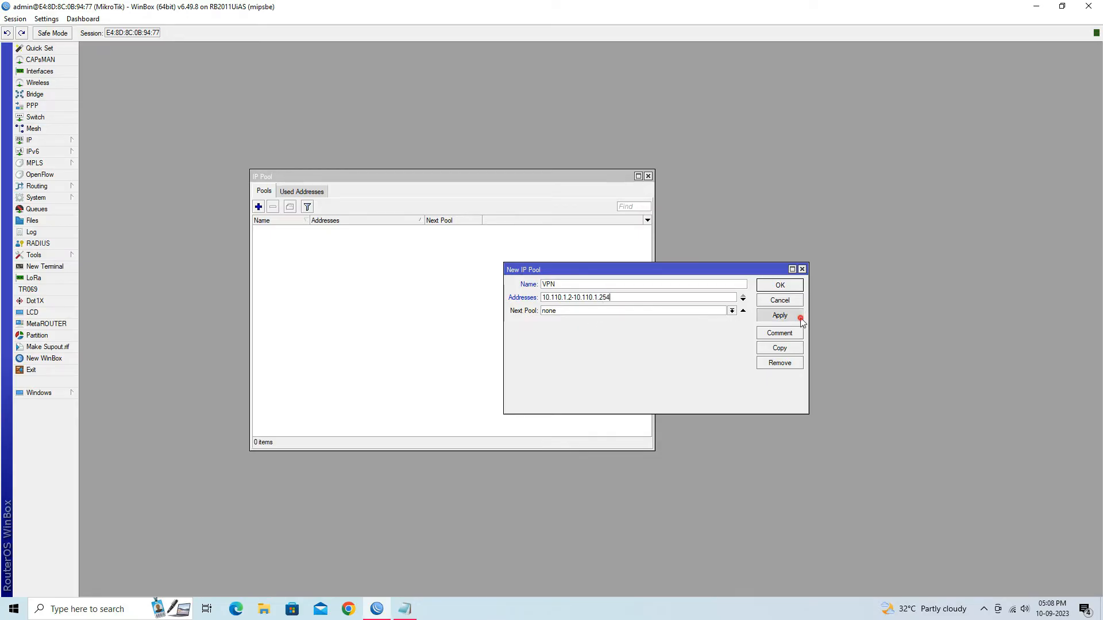
left_click(791, 289)
left_click(335, 229)
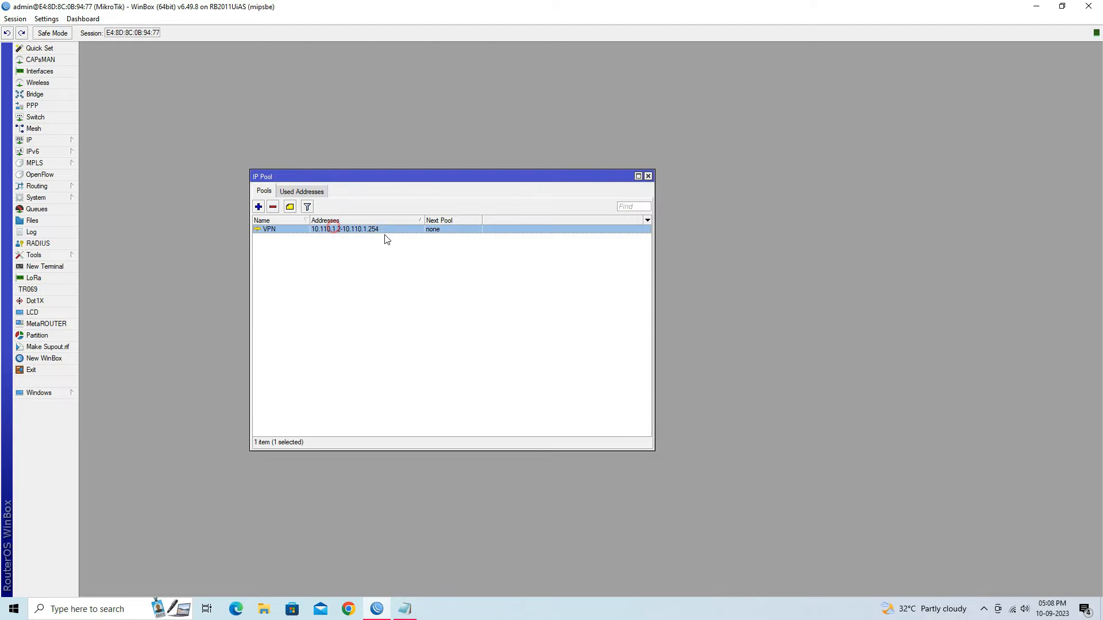
left_click(648, 176)
Highlight the Set DNS servers step in the VPN notes and return to WinBox
left_click(405, 609)
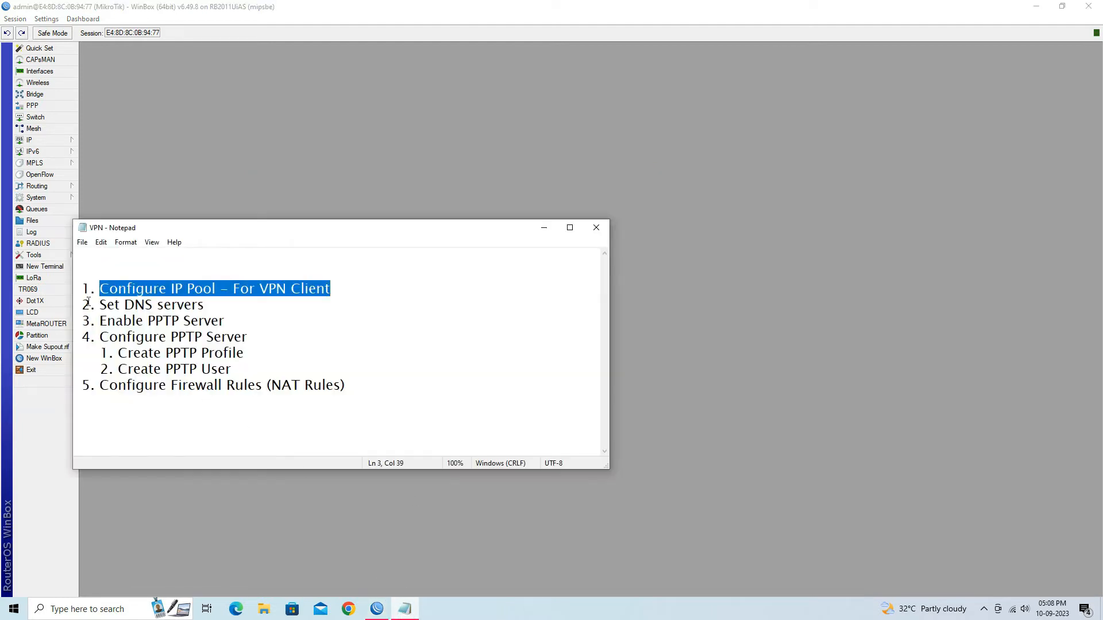
left_click_drag(101, 308, 208, 310)
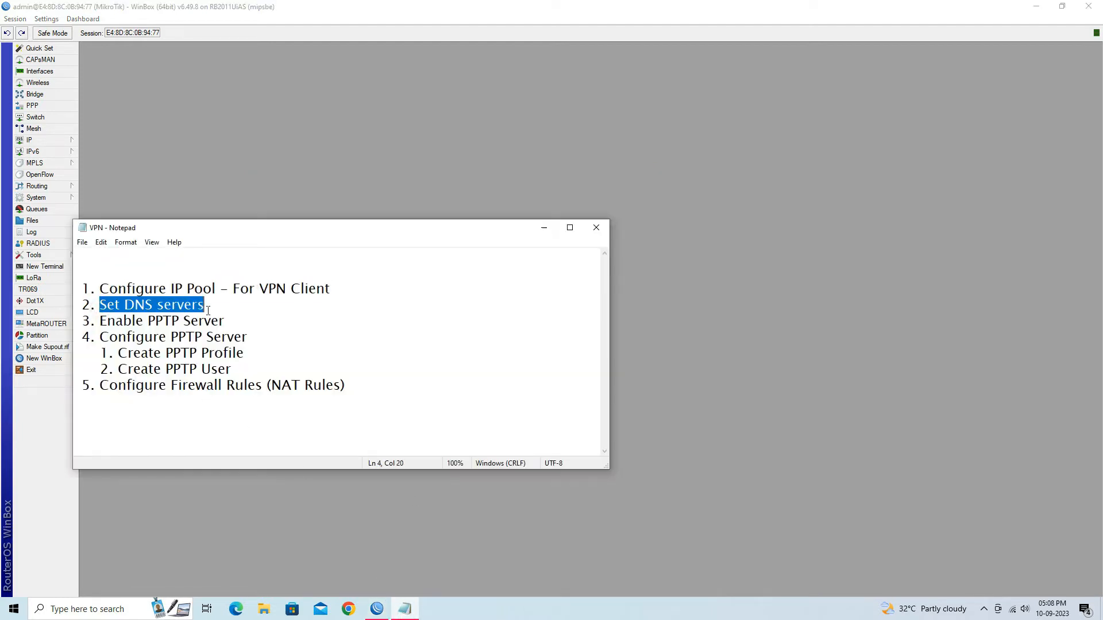
left_click(219, 188)
Enter DNS servers 8.8.8.8 and 4.2.2.2 in IP > DNS and save
left_click(67, 140)
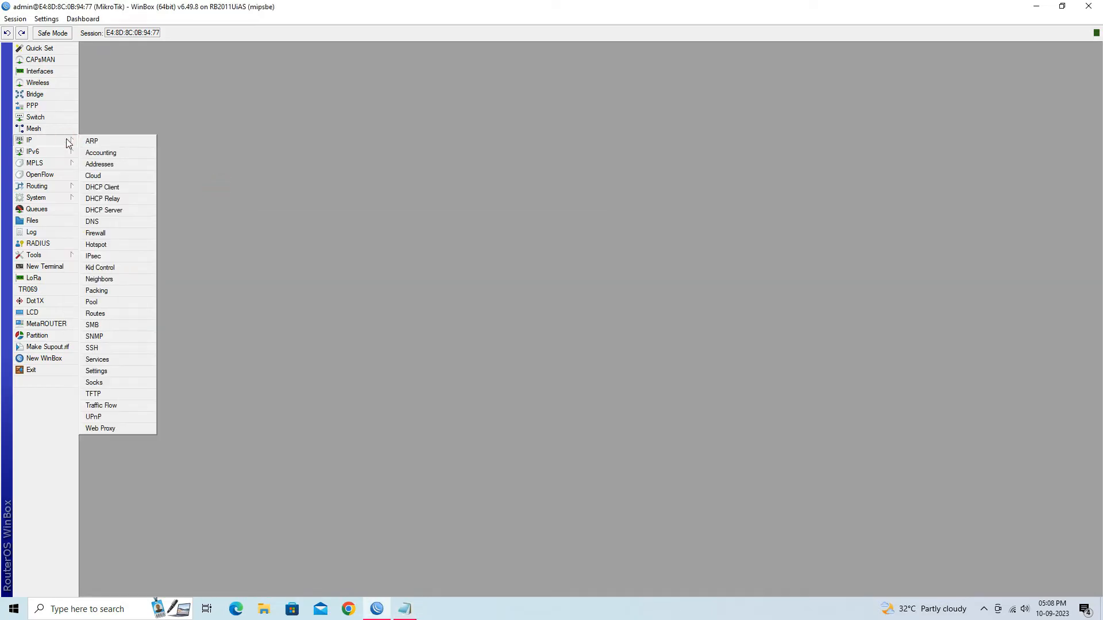
left_click(131, 222)
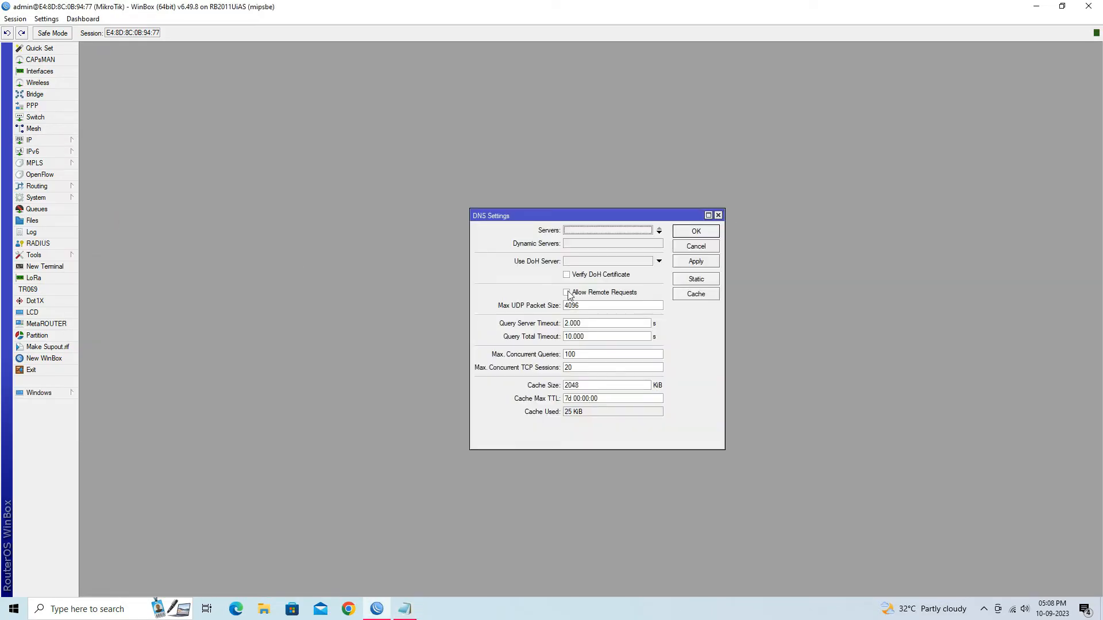
left_click(589, 231)
type("8.8.8.8")
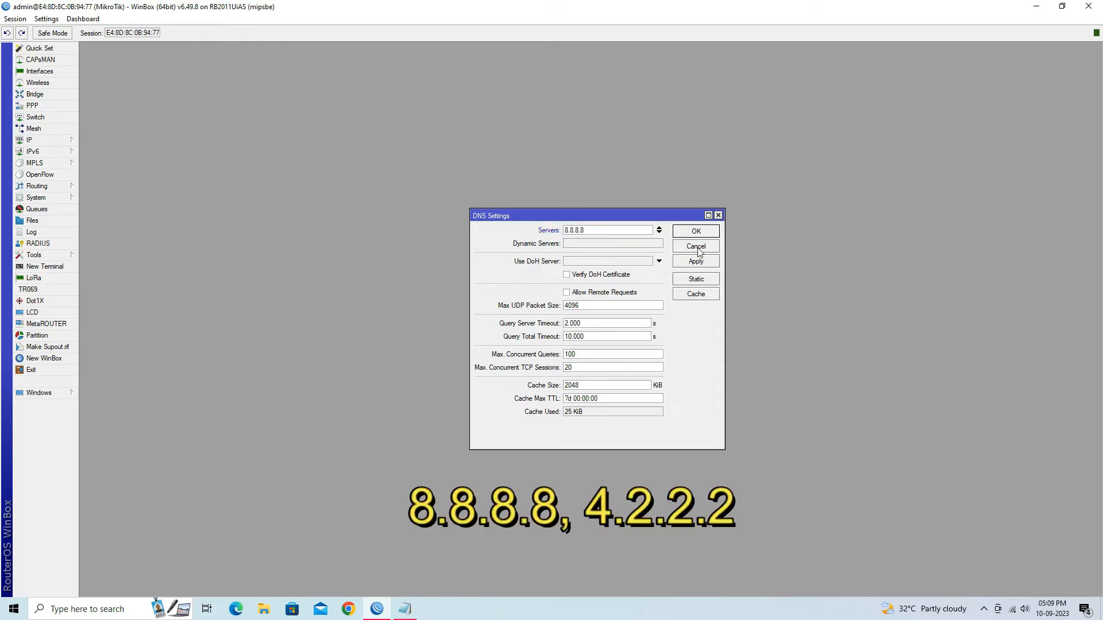
left_click(660, 232)
type("4.2.2.2")
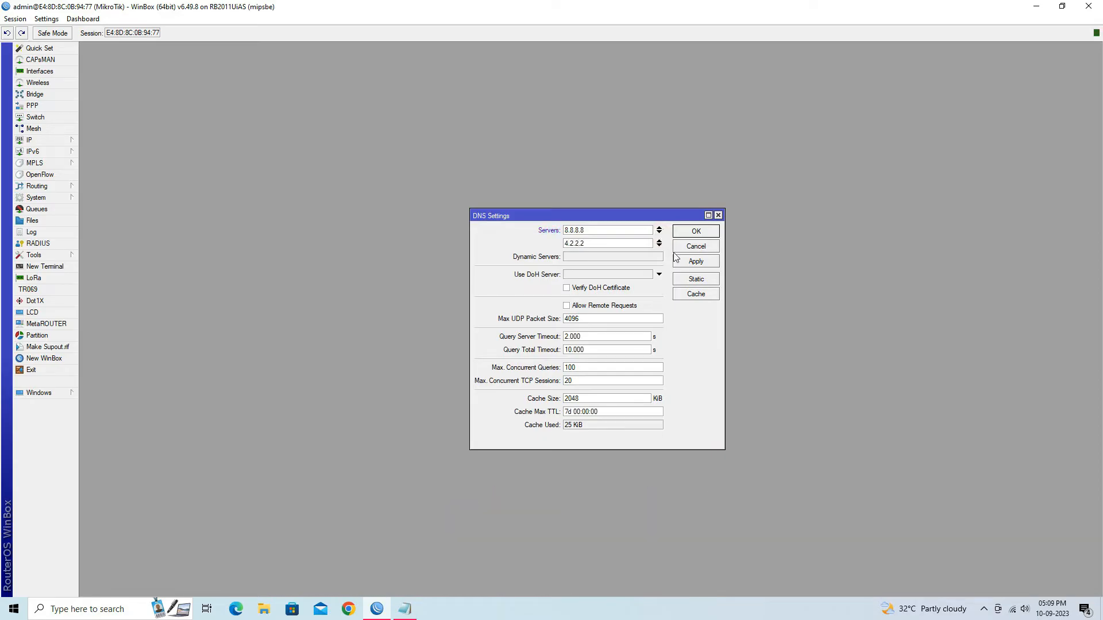
left_click(696, 233)
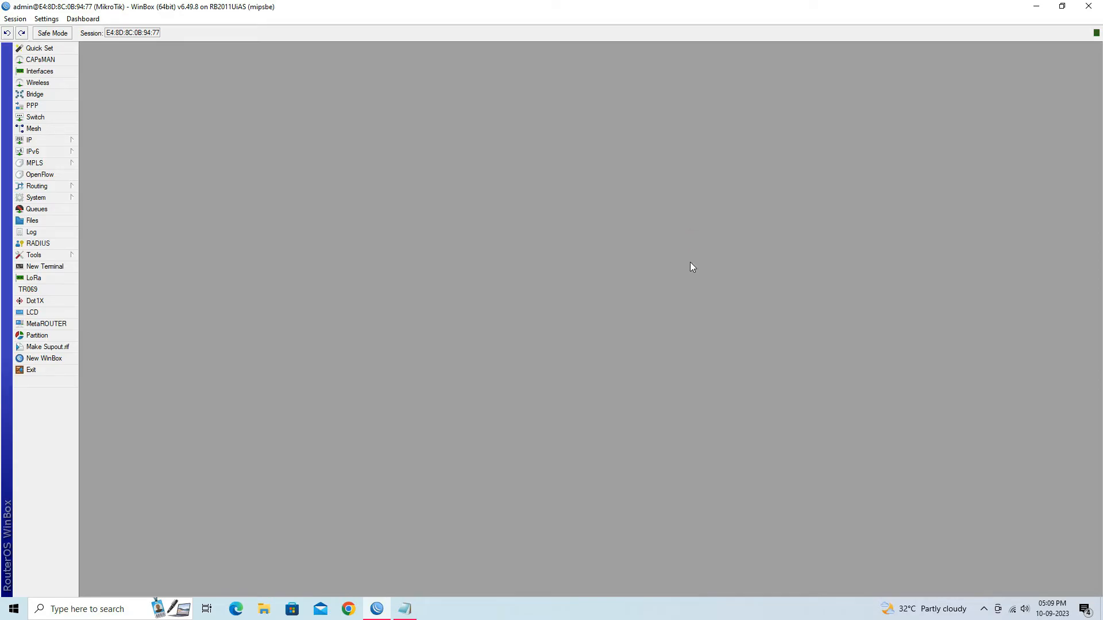
left_click(405, 609)
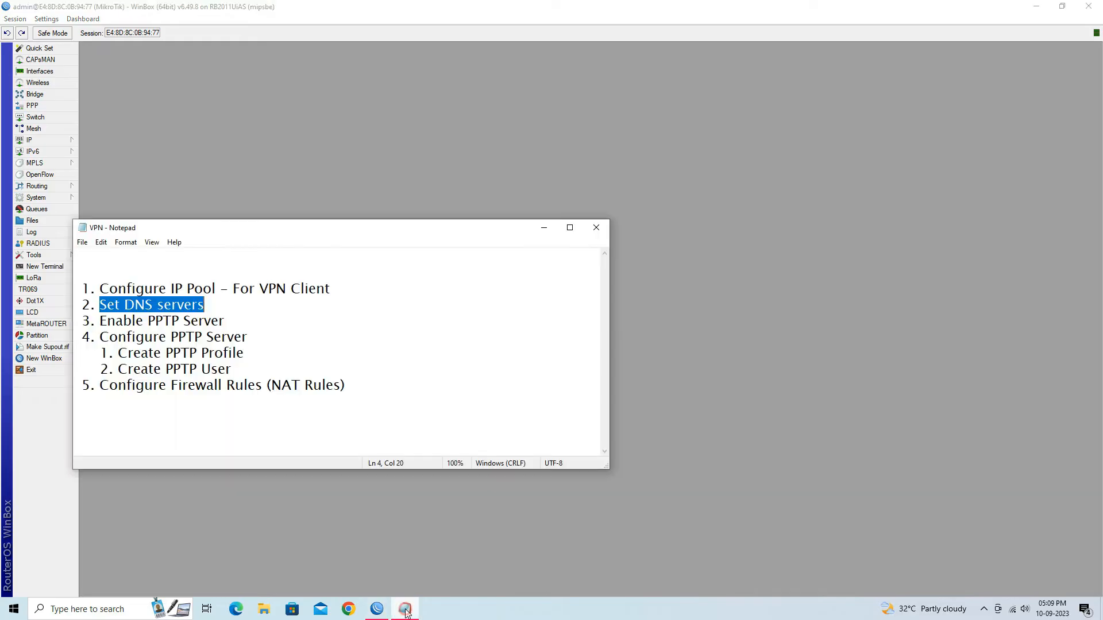
Highlight the Enable PPTP Server step in the VPN notes
left_click(148, 322)
left_click_drag(99, 321, 213, 322)
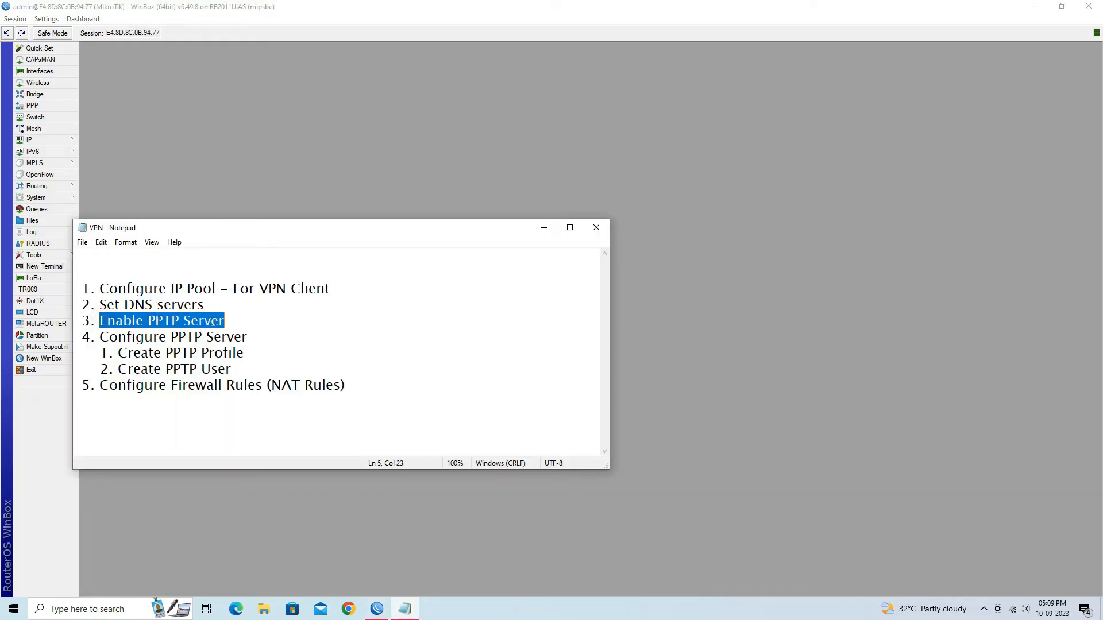
left_click(266, 194)
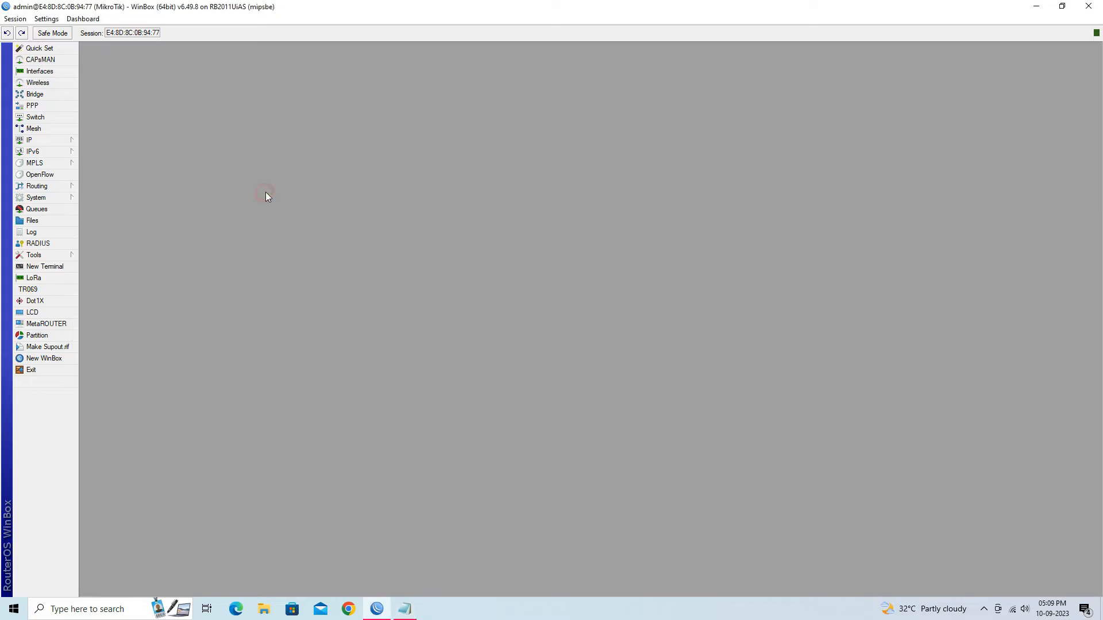
Tick Enabled in the PPTP Server settings, apply, and close the PPP window
left_click(52, 107)
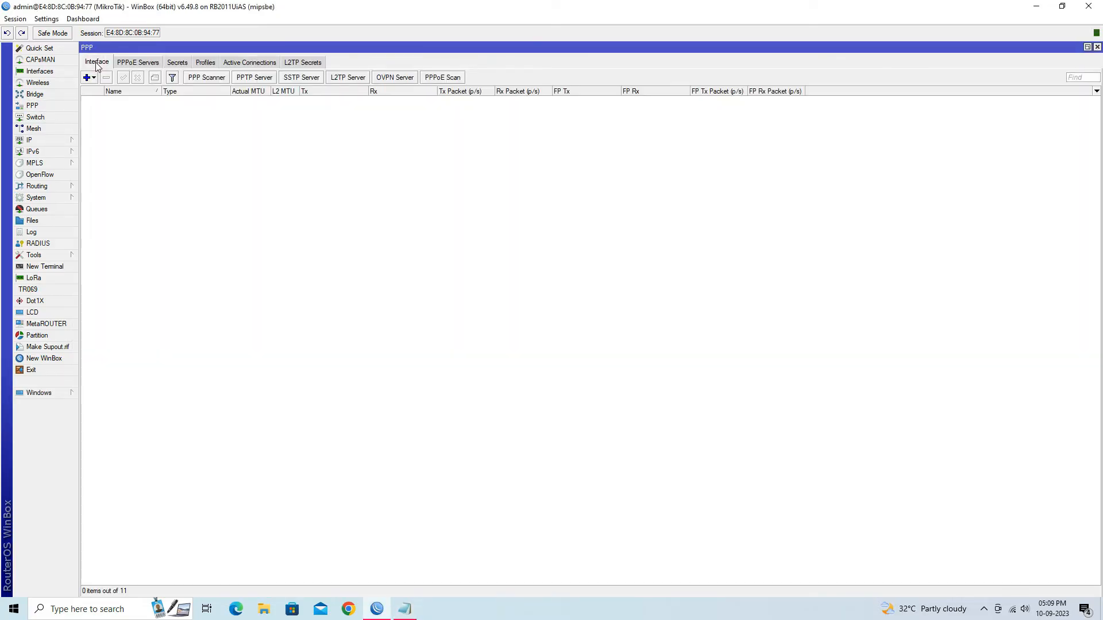
left_click(257, 78)
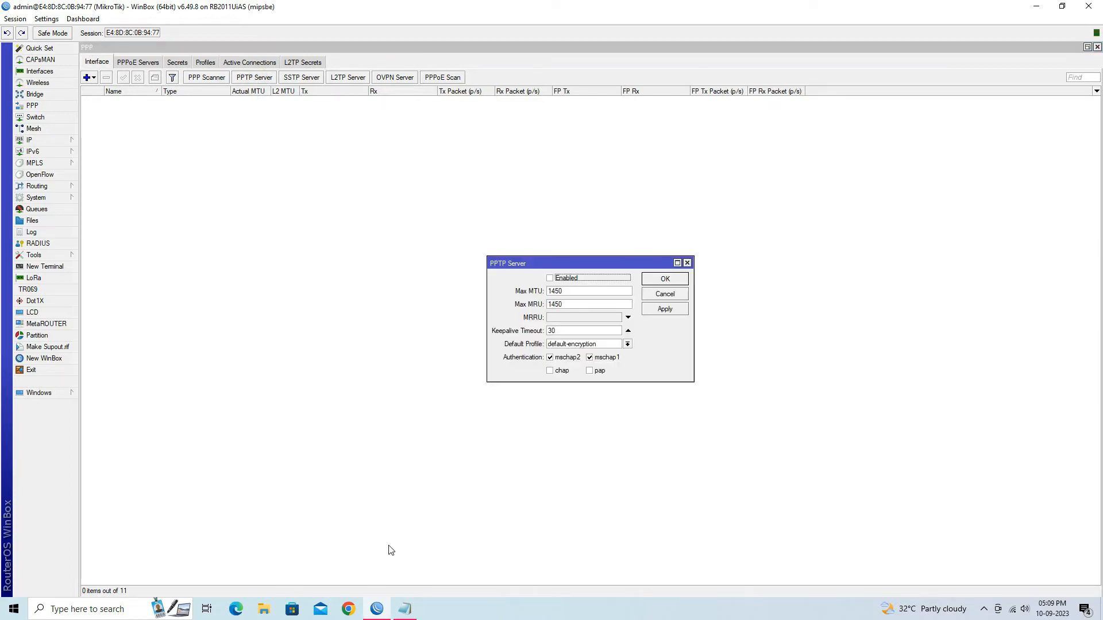
left_click(563, 280)
left_click(666, 311)
left_click(666, 282)
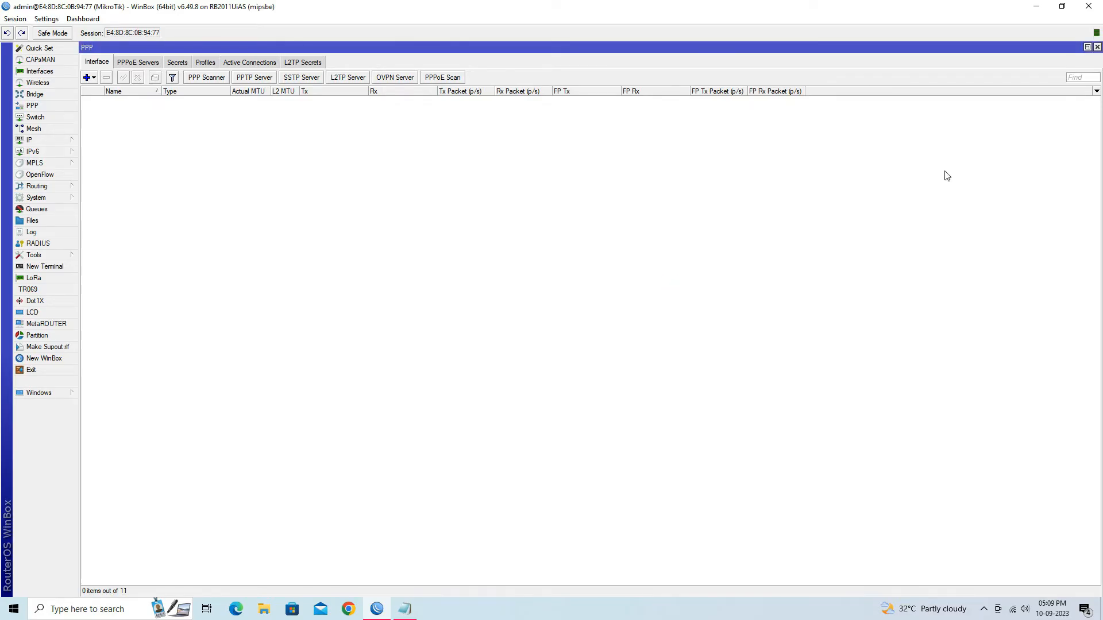
left_click(1097, 47)
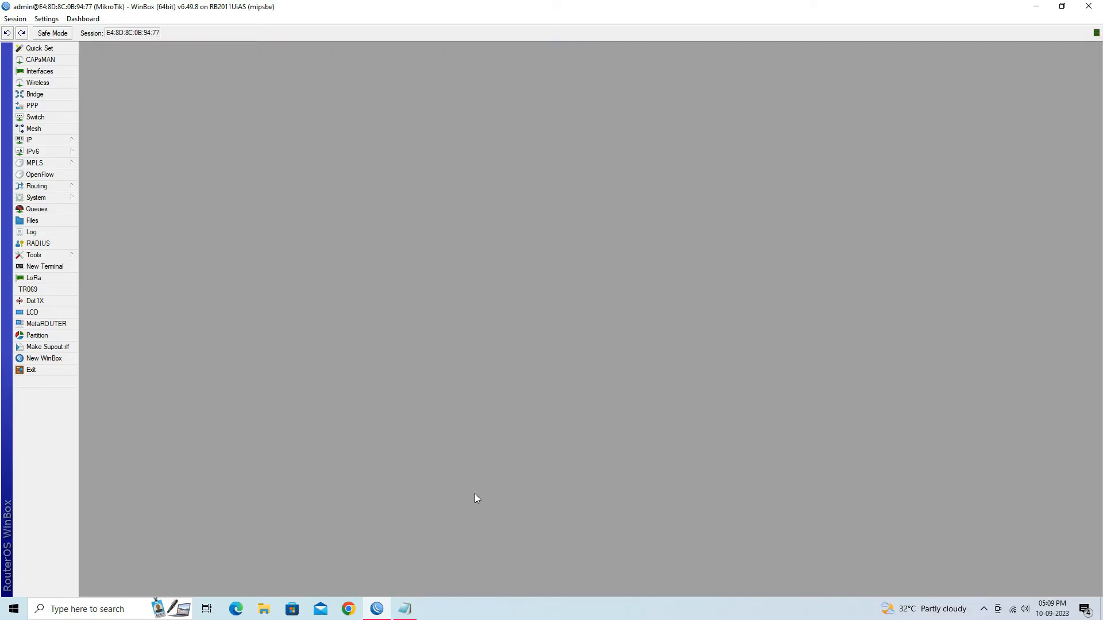
left_click(404, 609)
Highlight the Configure PPTP Server and Create PPTP Profile steps in the notes
left_click_drag(104, 339, 253, 337)
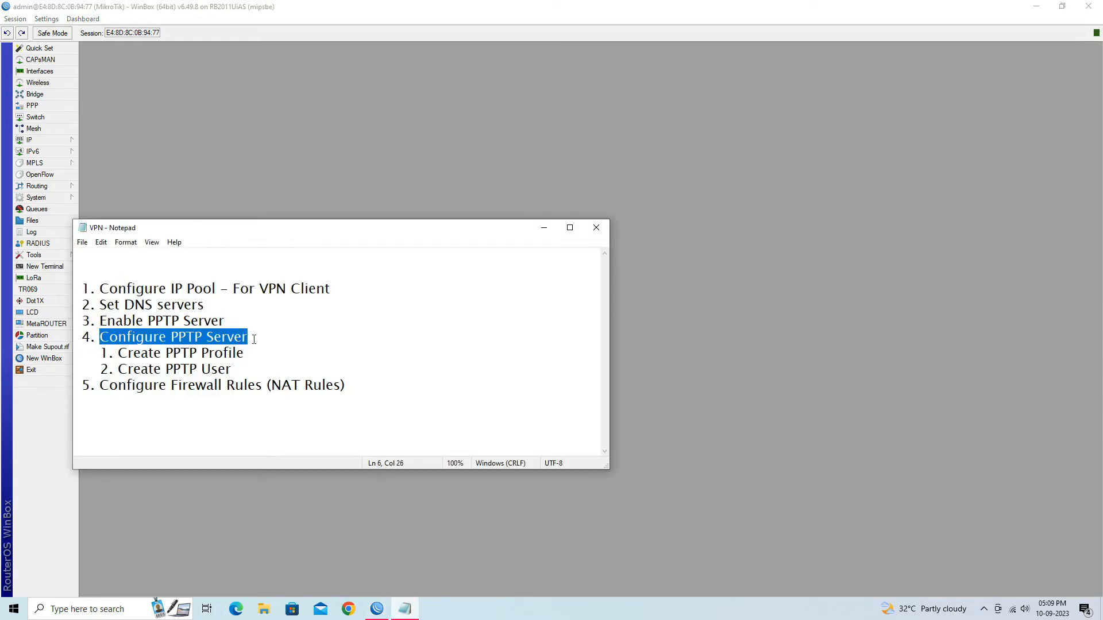
left_click_drag(118, 354, 247, 352)
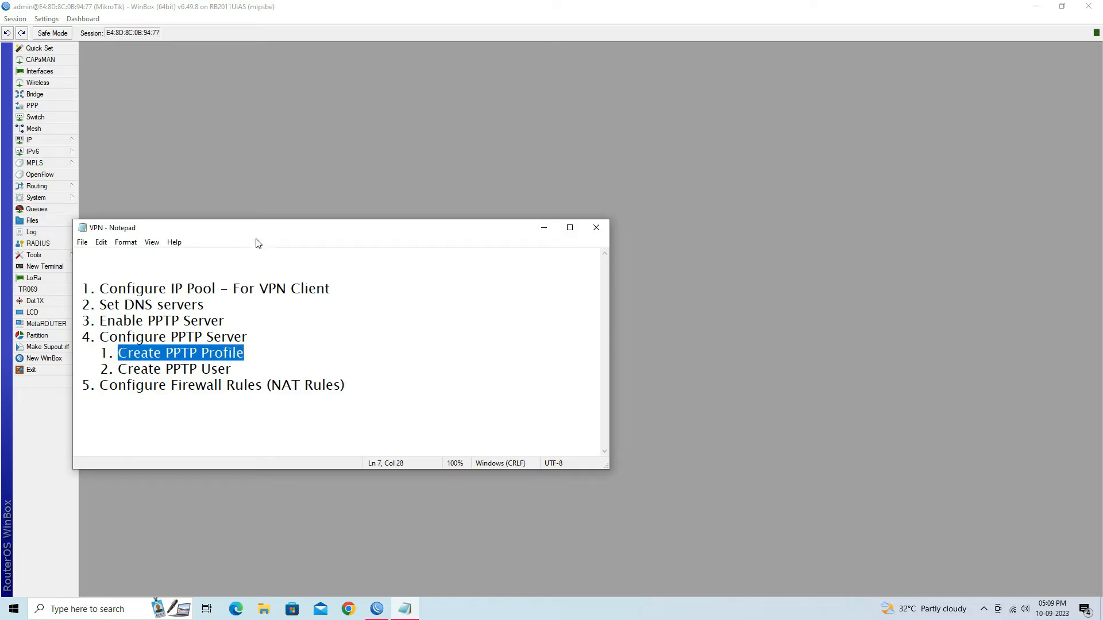
left_click(264, 195)
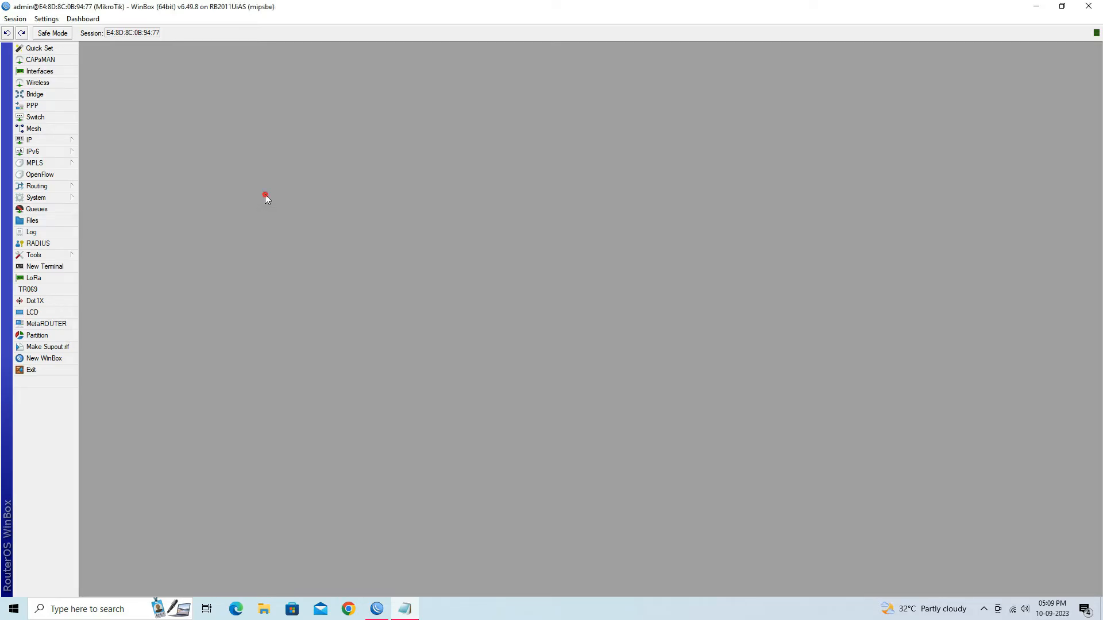
Add PPP profile 'pptp_profile' with Local and Remote Address both set to VPN
left_click(49, 107)
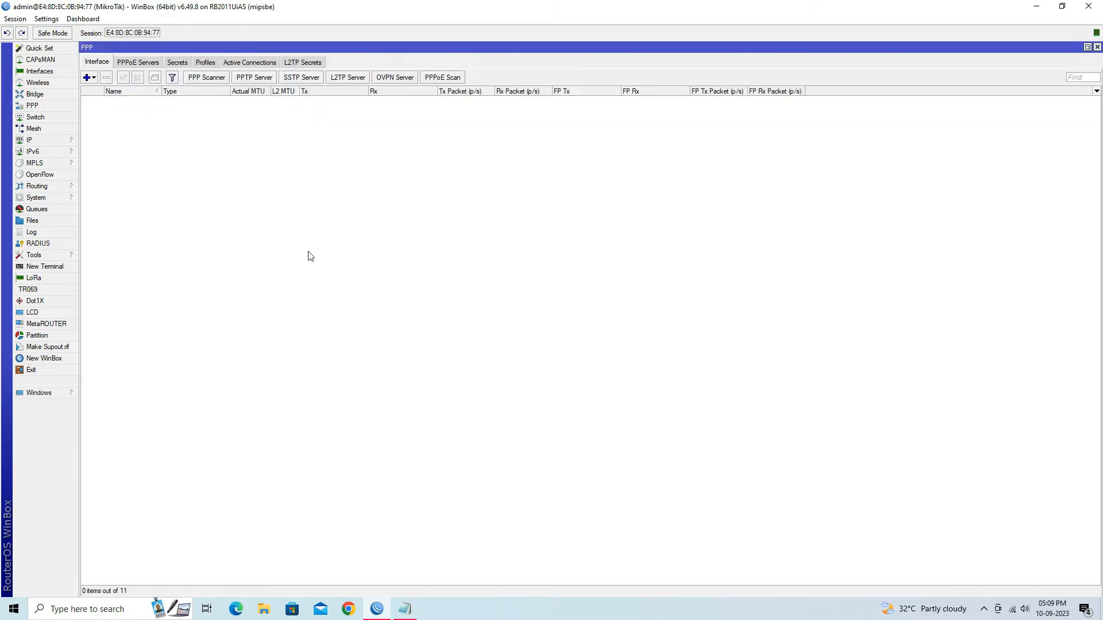
left_click(206, 64)
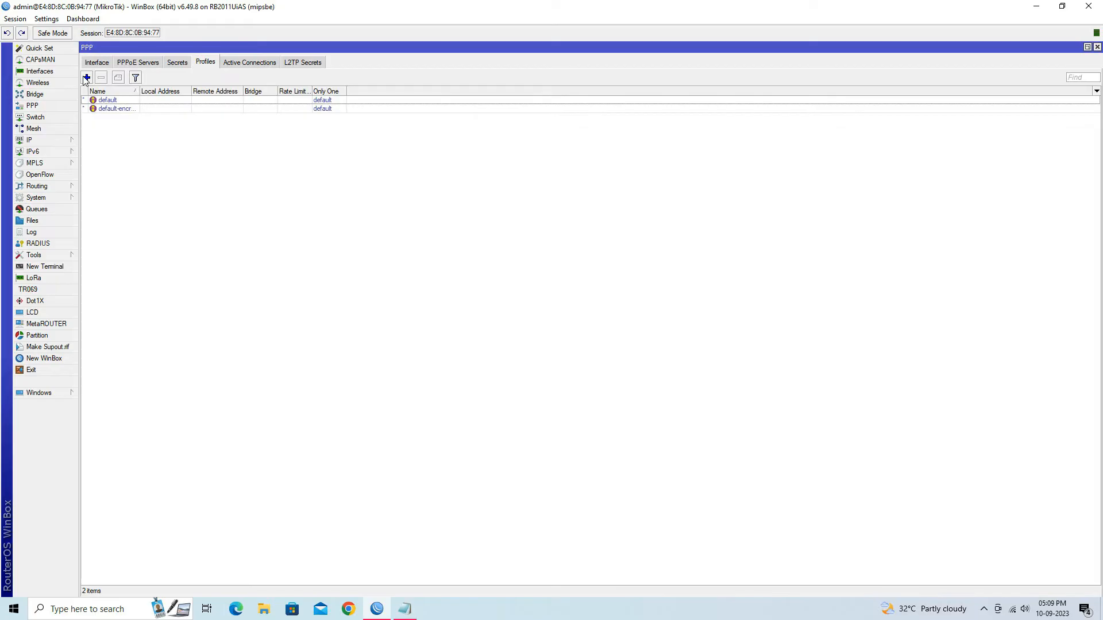
left_click(86, 78)
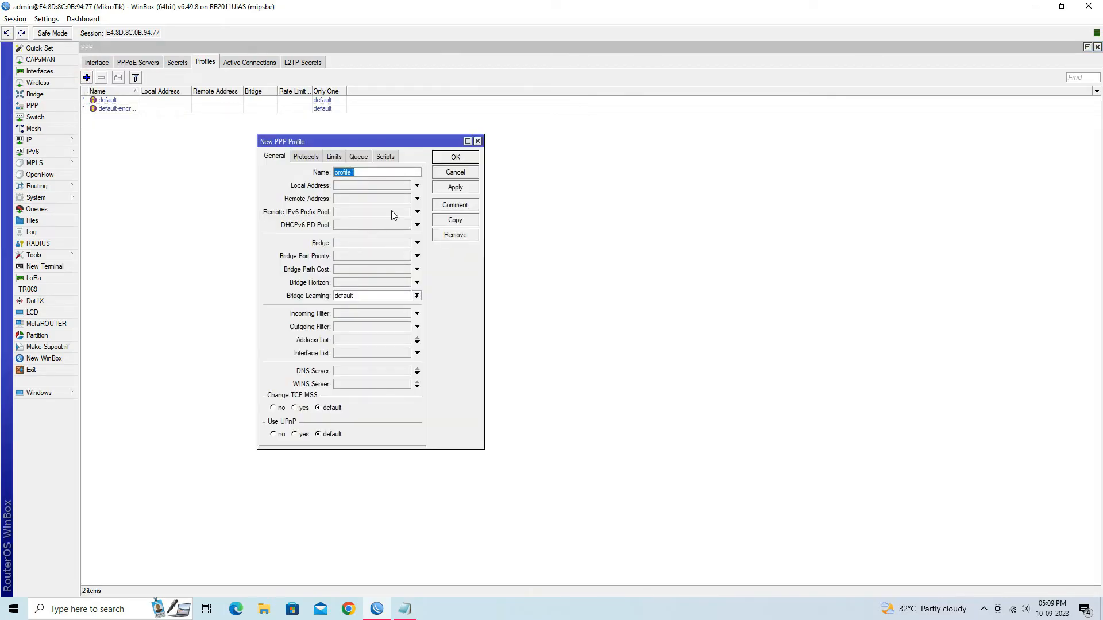
type("pptp_profi")
left_click(387, 185)
left_click(406, 185)
left_click(400, 200)
left_click(401, 198)
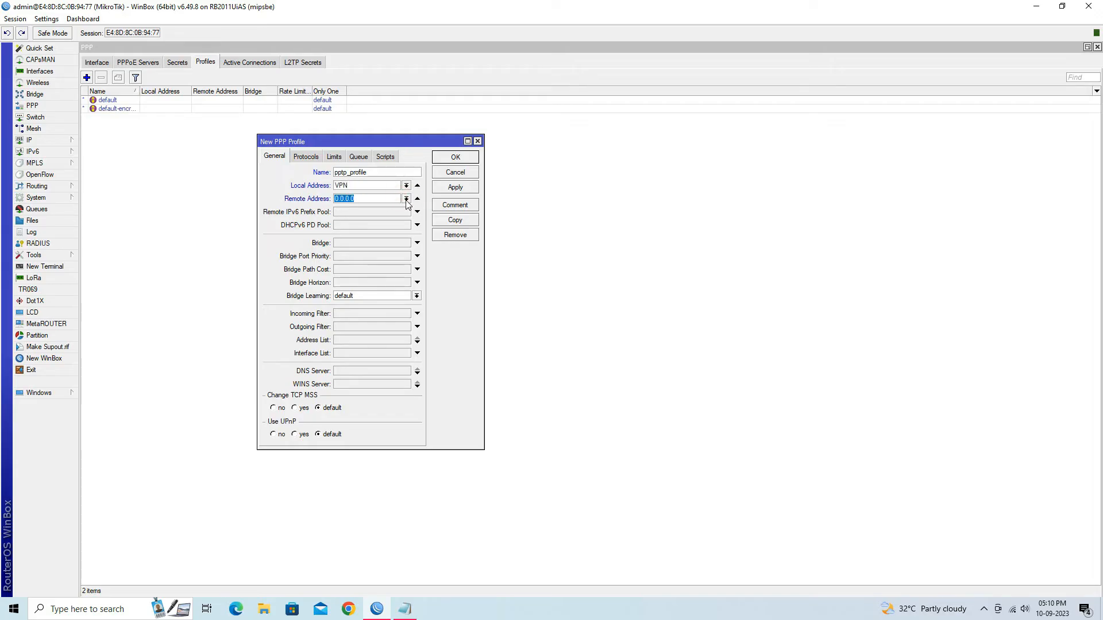
left_click(406, 199)
left_click(380, 209)
left_click(453, 188)
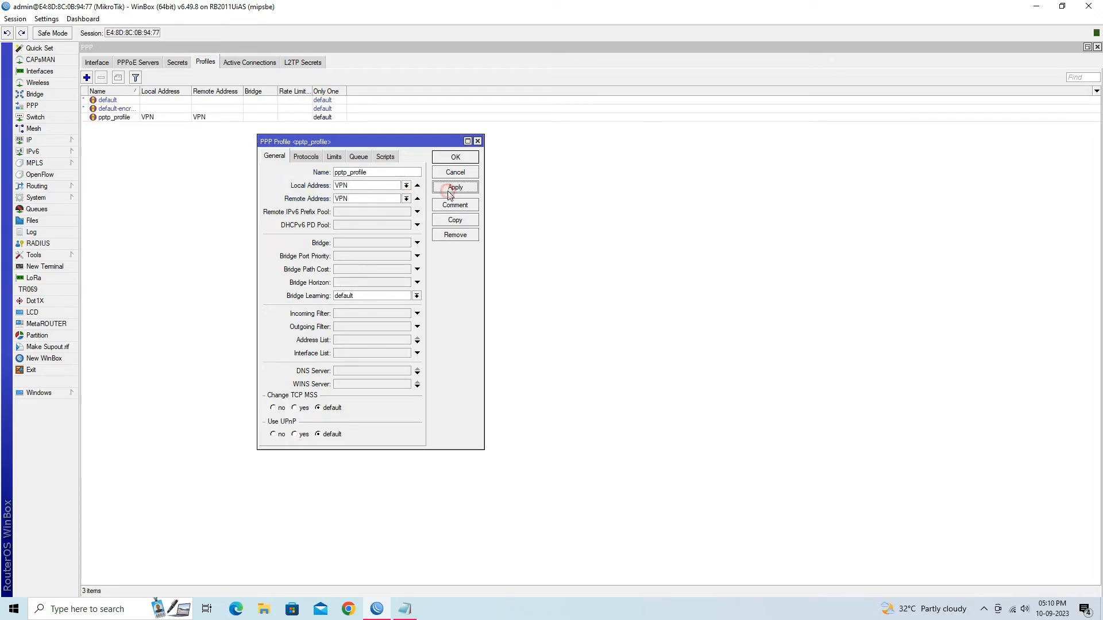
left_click(446, 160)
Highlight the 'Create PPTP User' line in the VPN notes and minimize Notepad
left_click(405, 608)
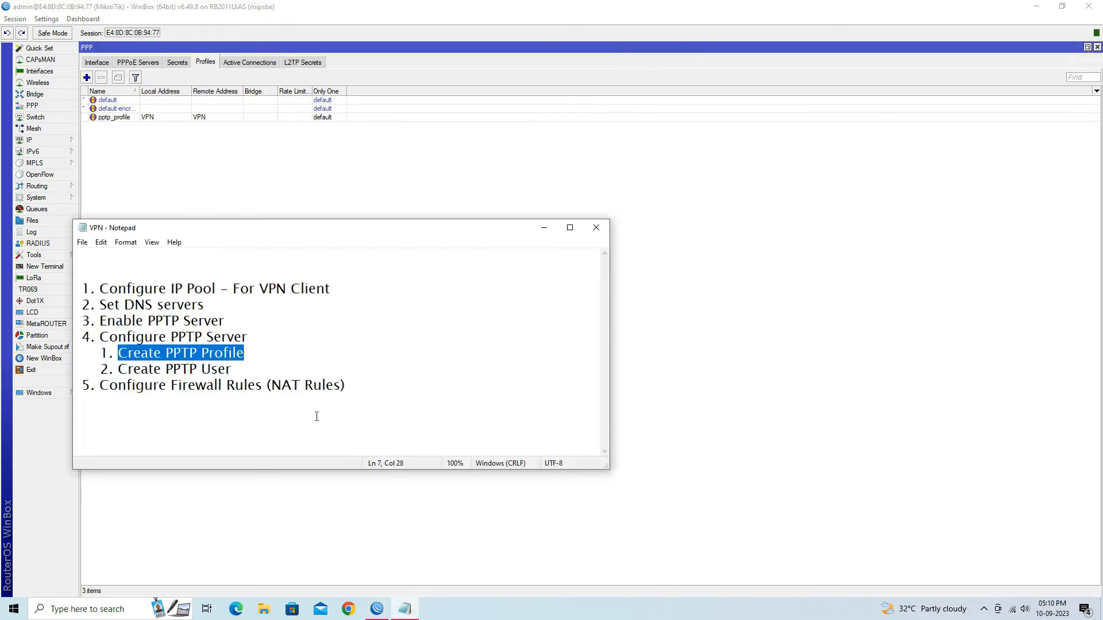
left_click_drag(120, 373, 236, 368)
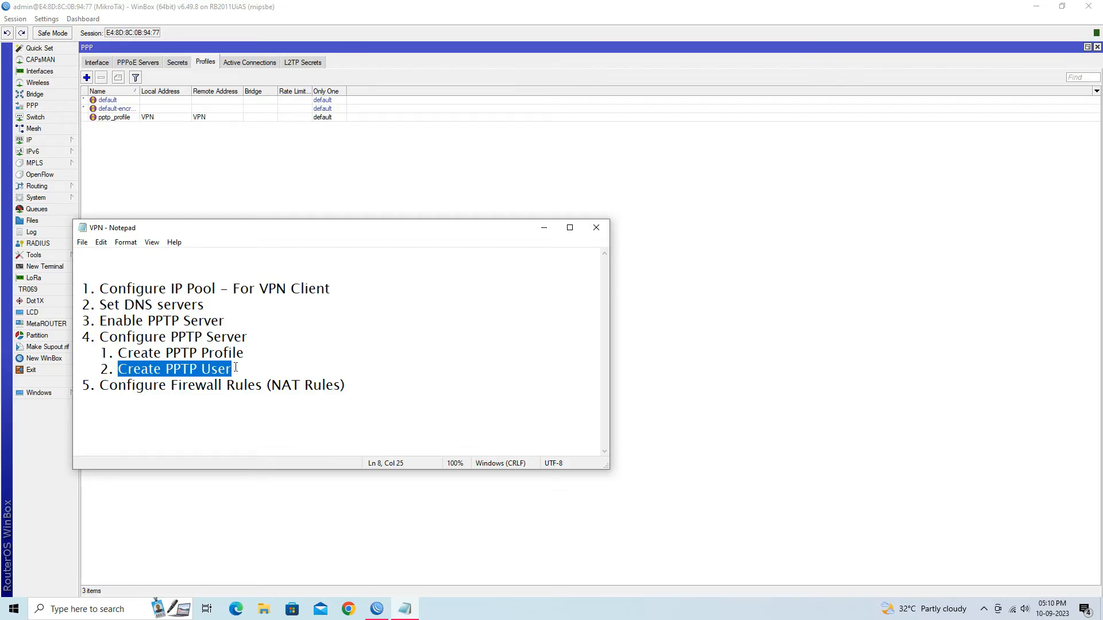
left_click(542, 228)
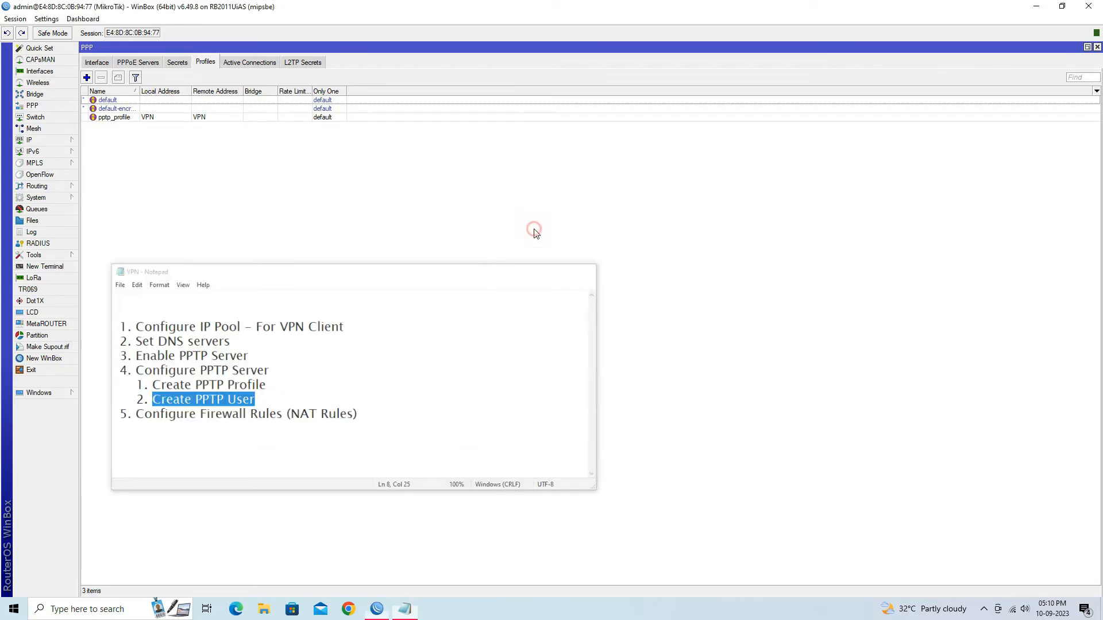
Add a PPP secret with a username and password, service pptp, profile pptp_profile
left_click(177, 63)
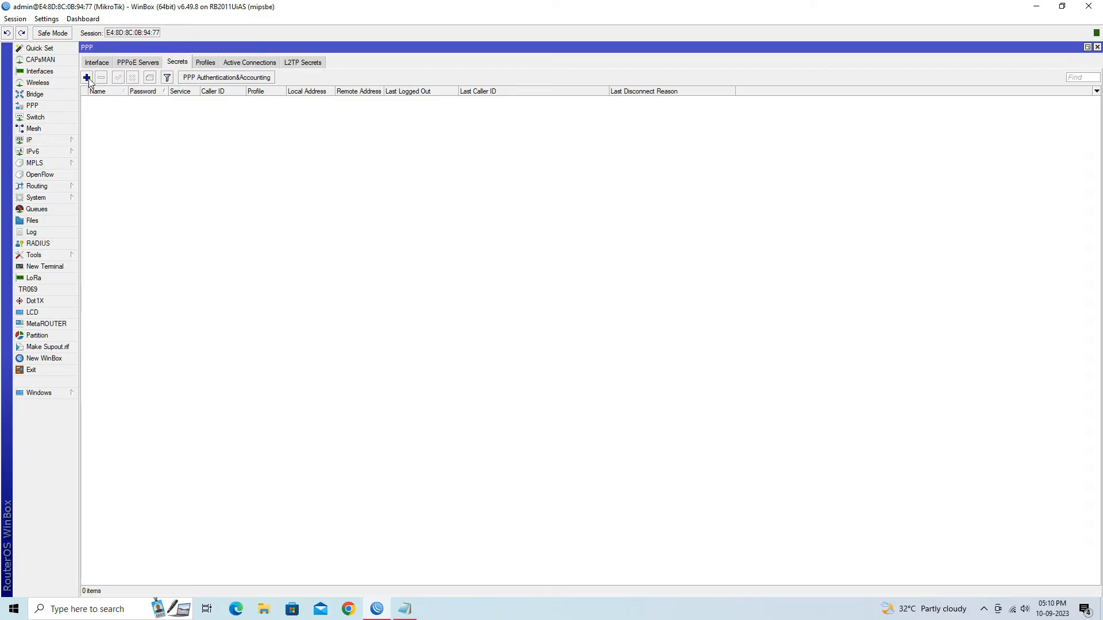
left_click(87, 78)
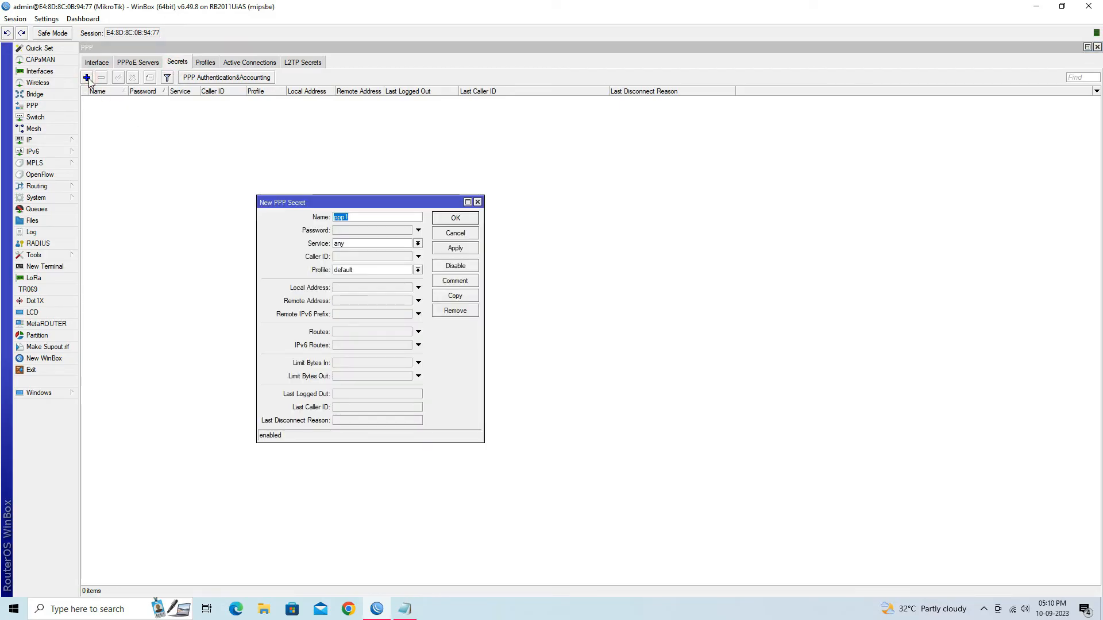
type("wire")
left_click(385, 230)
type("123456")
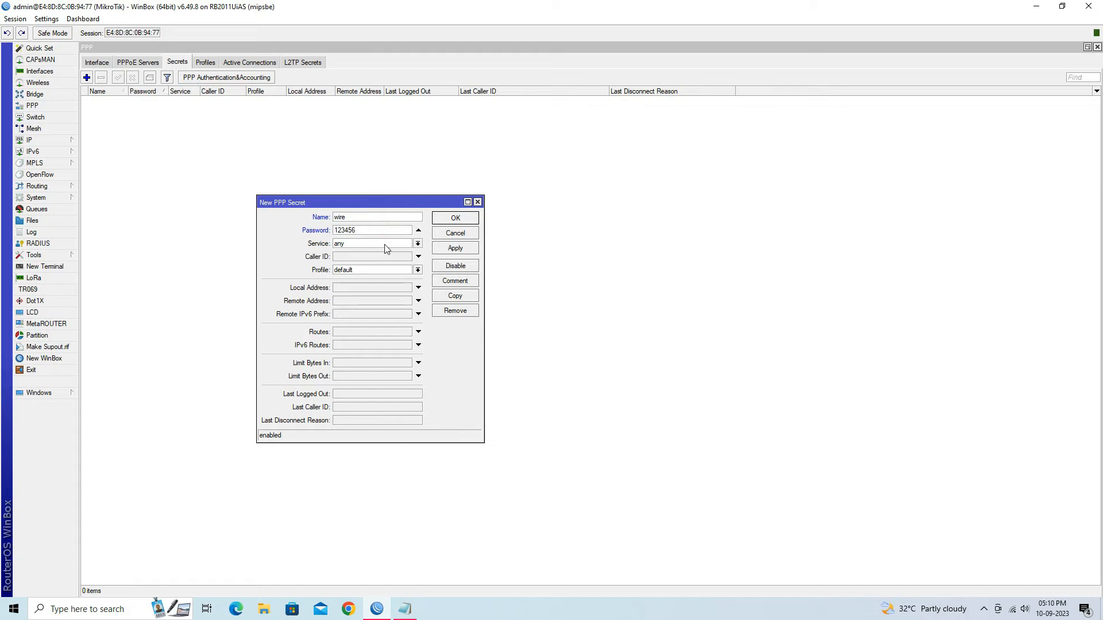
left_click(385, 247)
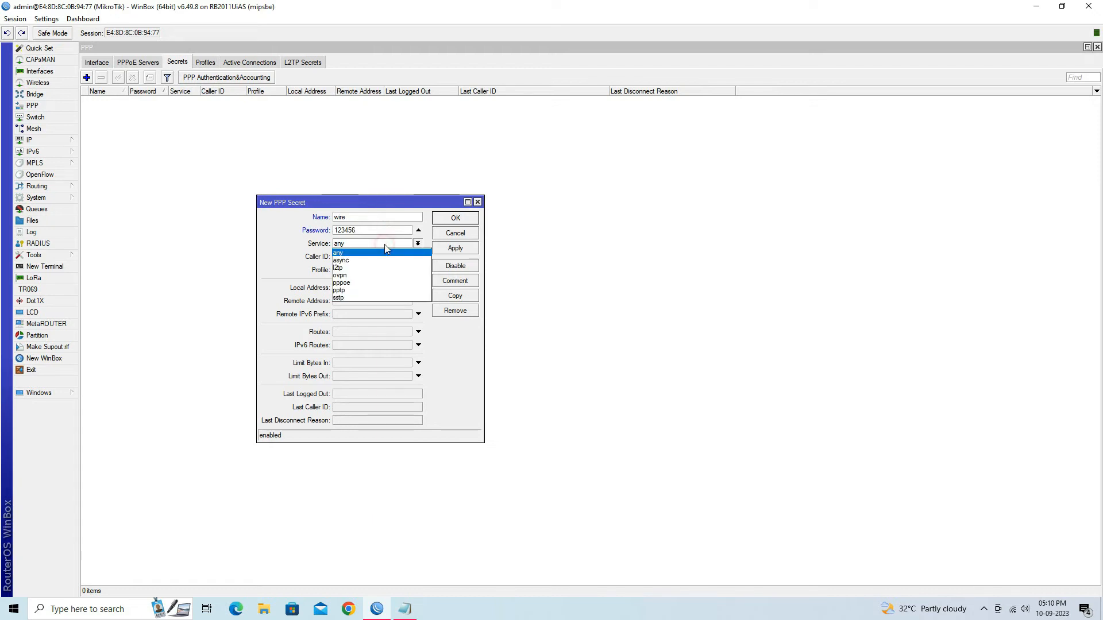
left_click(385, 294)
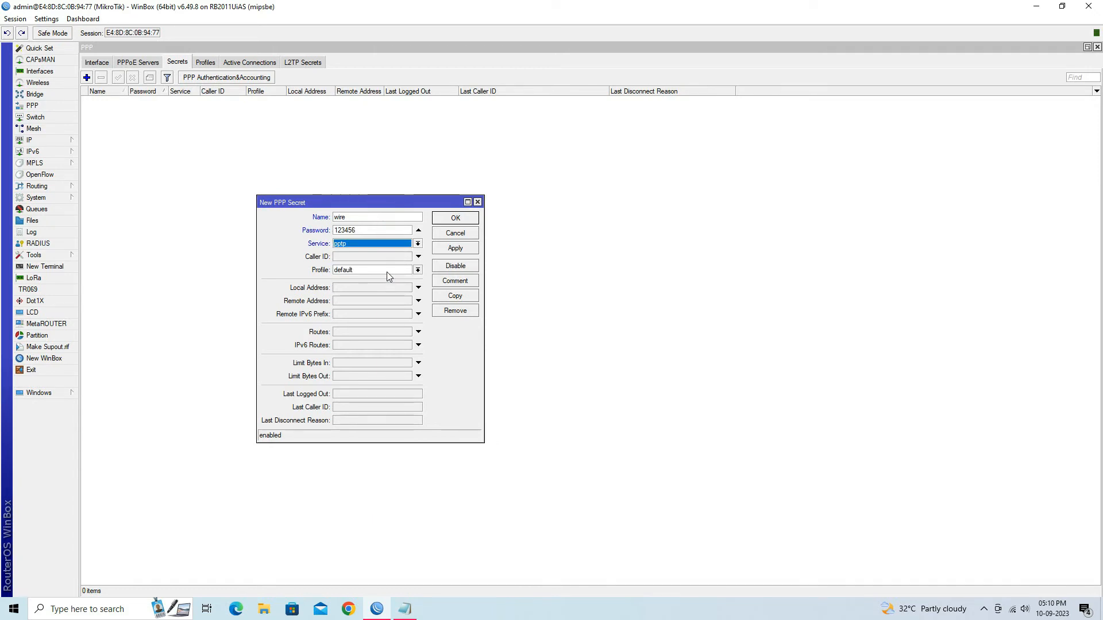
left_click(387, 271)
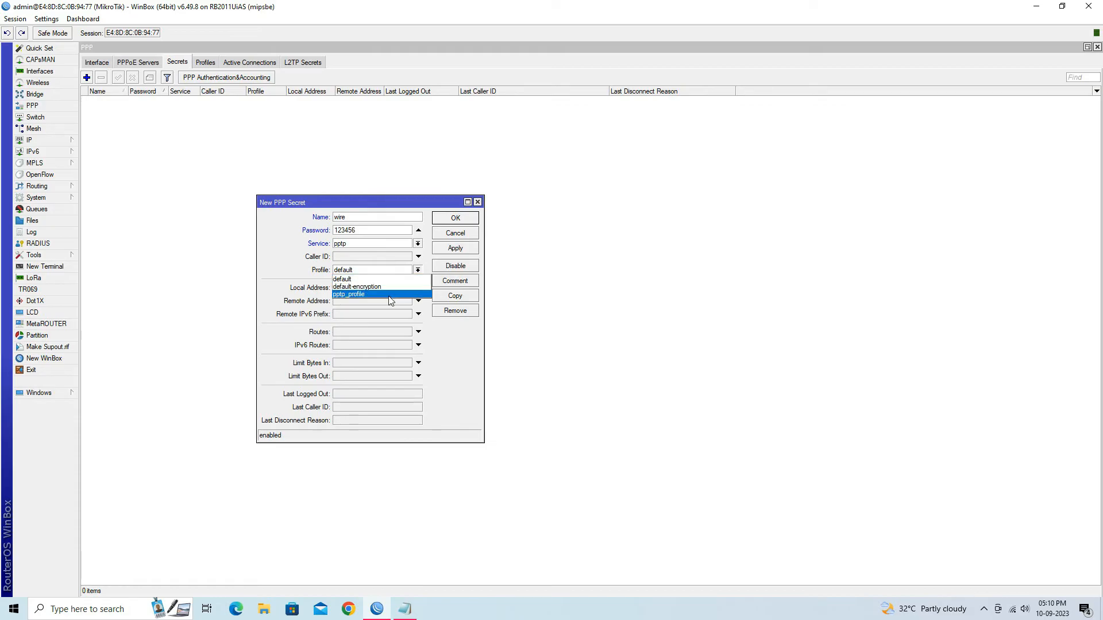
left_click(388, 297)
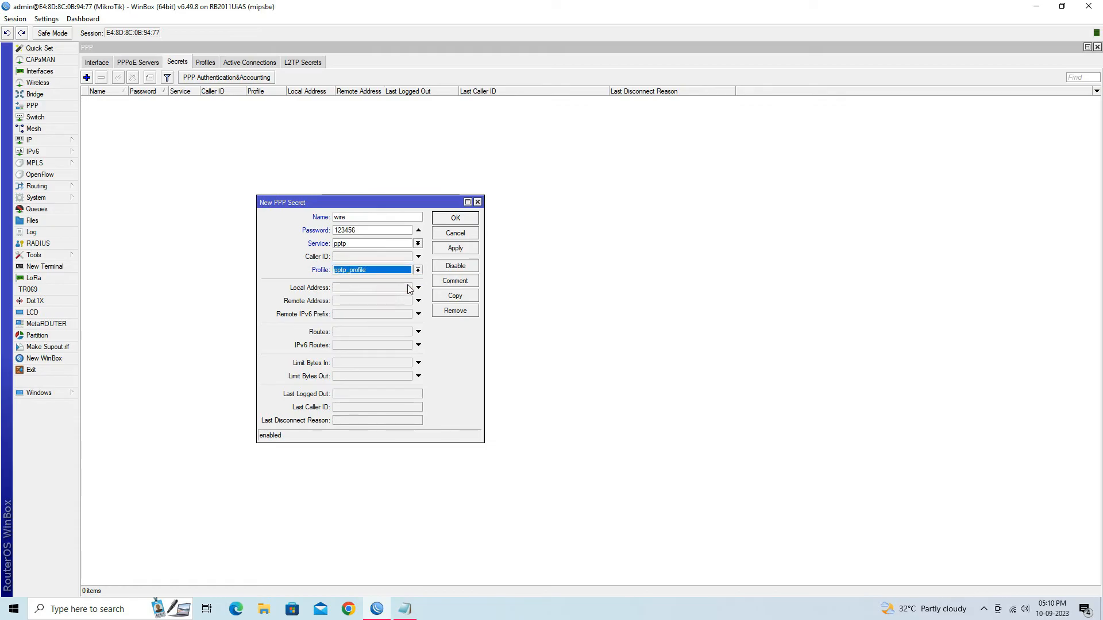
left_click(476, 251)
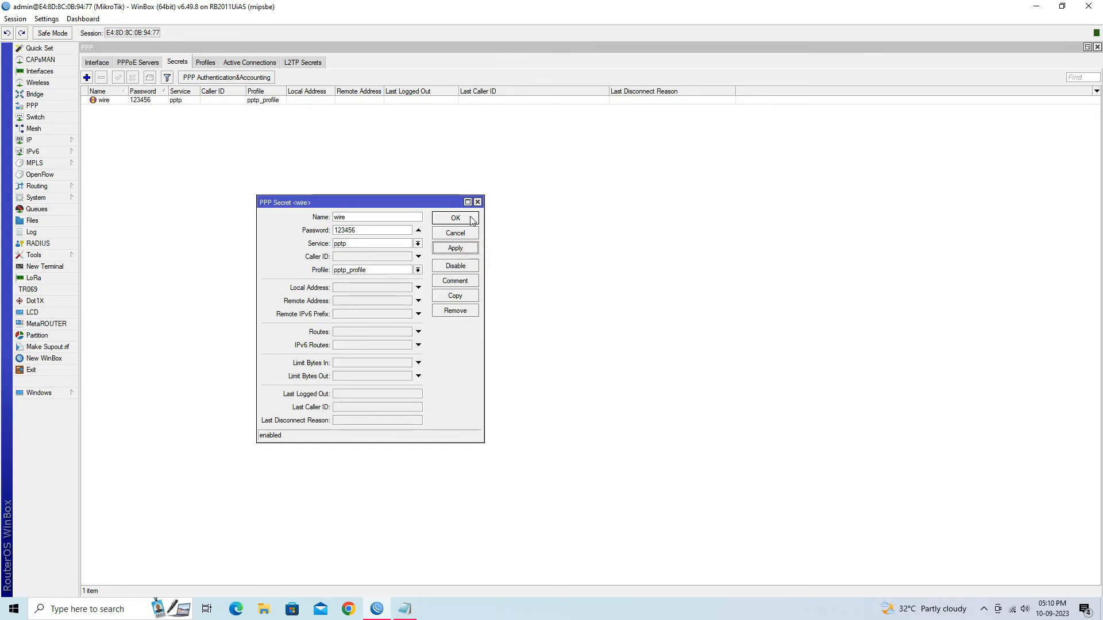
left_click(472, 221)
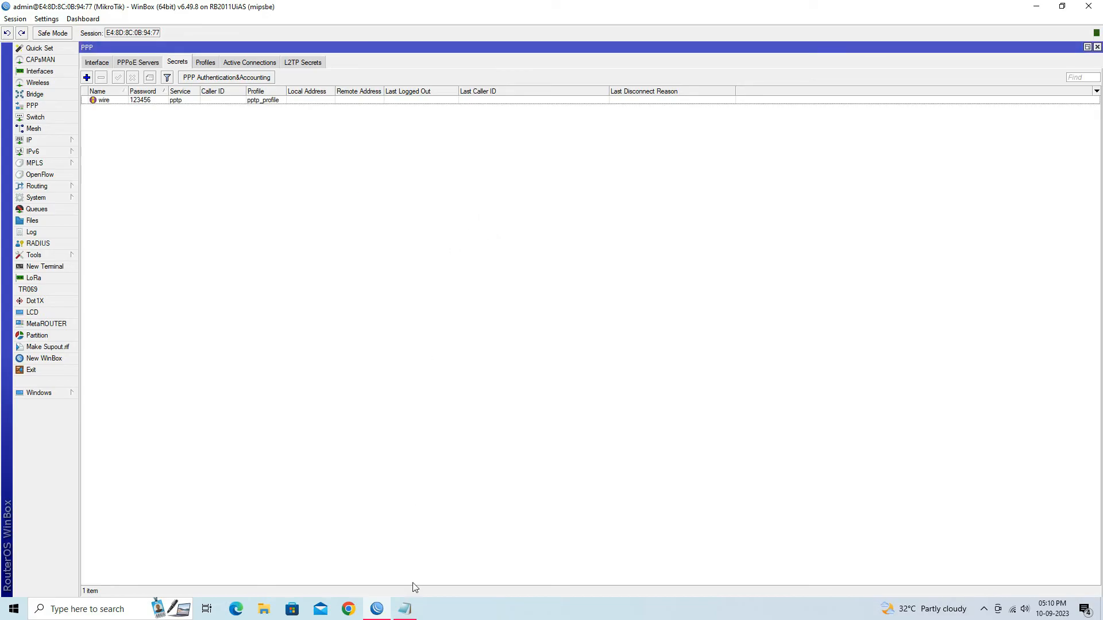
Highlight the Configure Firewall Rules (NAT Rules) step in the notes and minimize them
left_click(412, 613)
left_click_drag(96, 386, 347, 394)
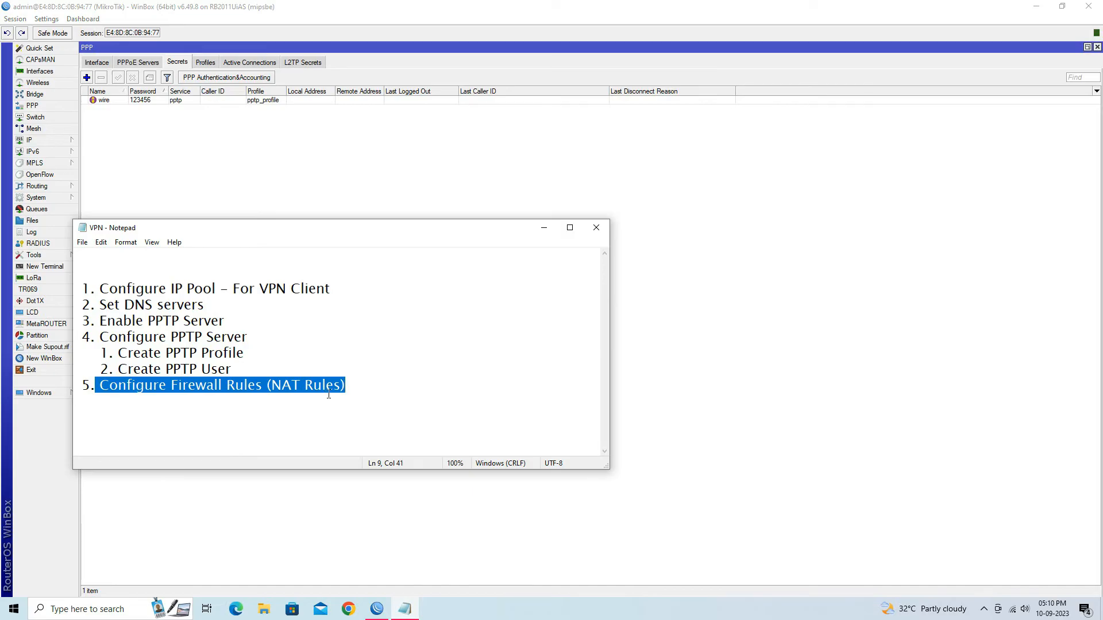
left_click(551, 236)
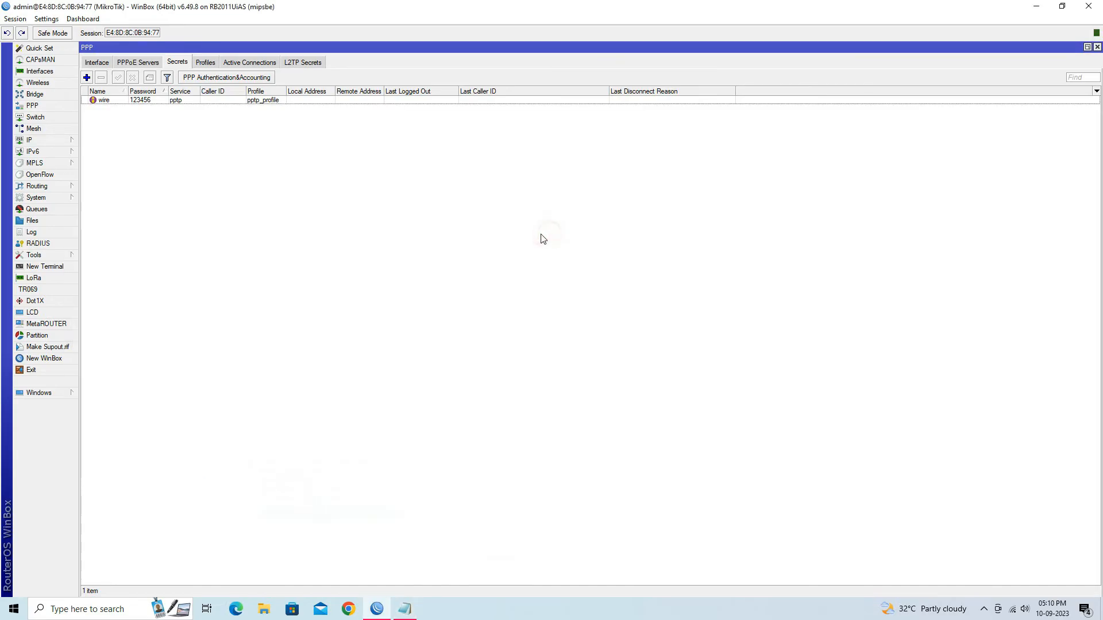
Add a NAT rule: chain srcnat, Src. Address 10.110.1.0/24, action masquerade
left_click(60, 139)
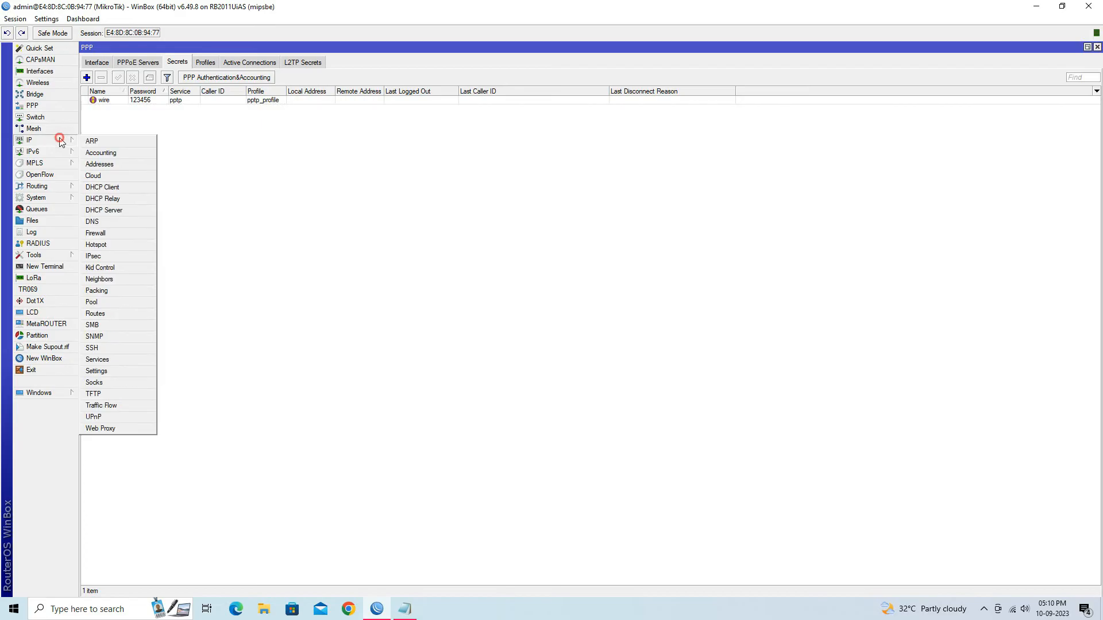
left_click(128, 234)
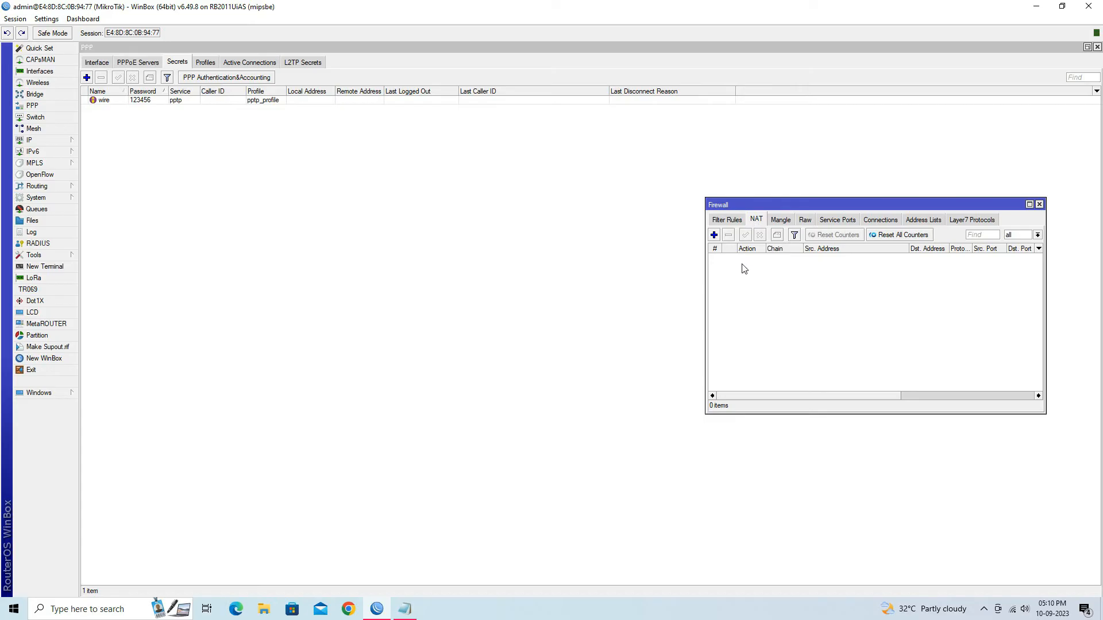
left_click(714, 236)
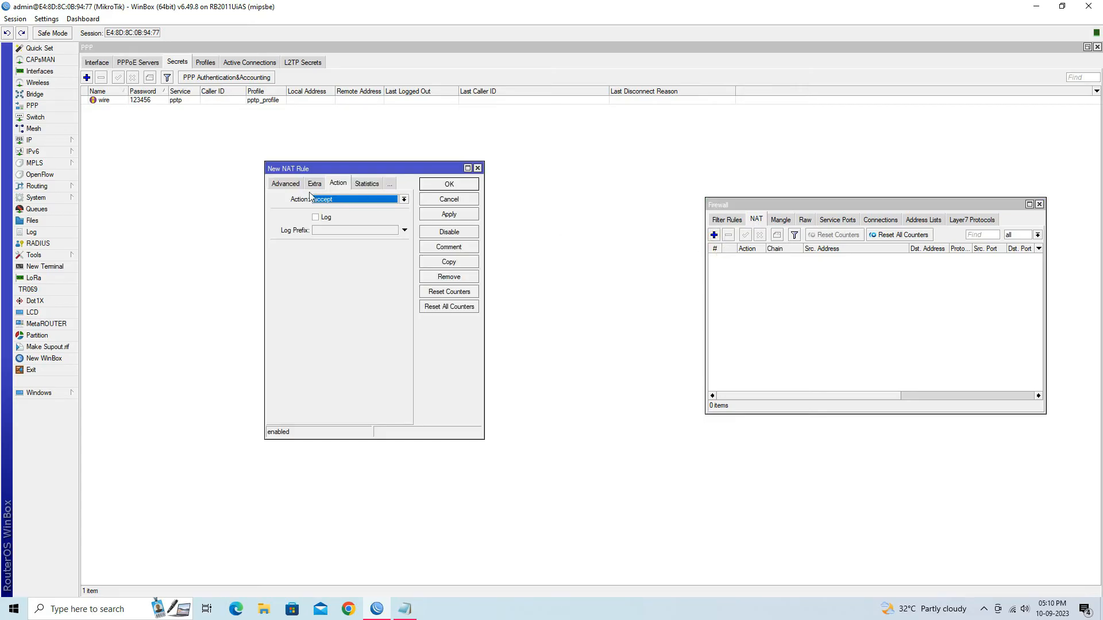
left_click(282, 187)
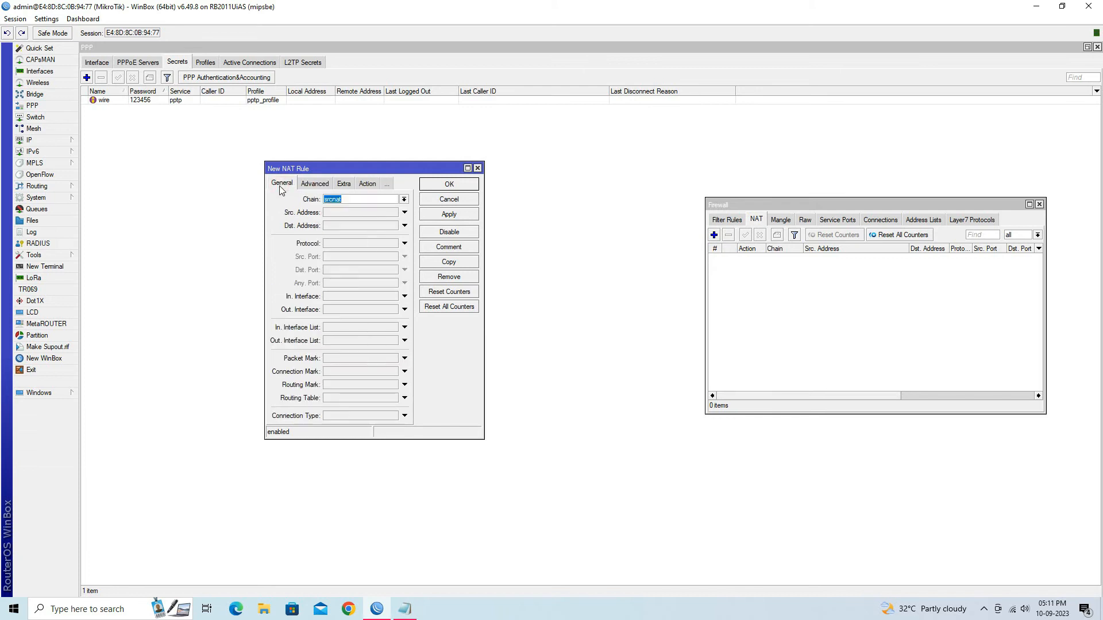
left_click_drag(360, 202, 322, 204)
left_click(350, 216)
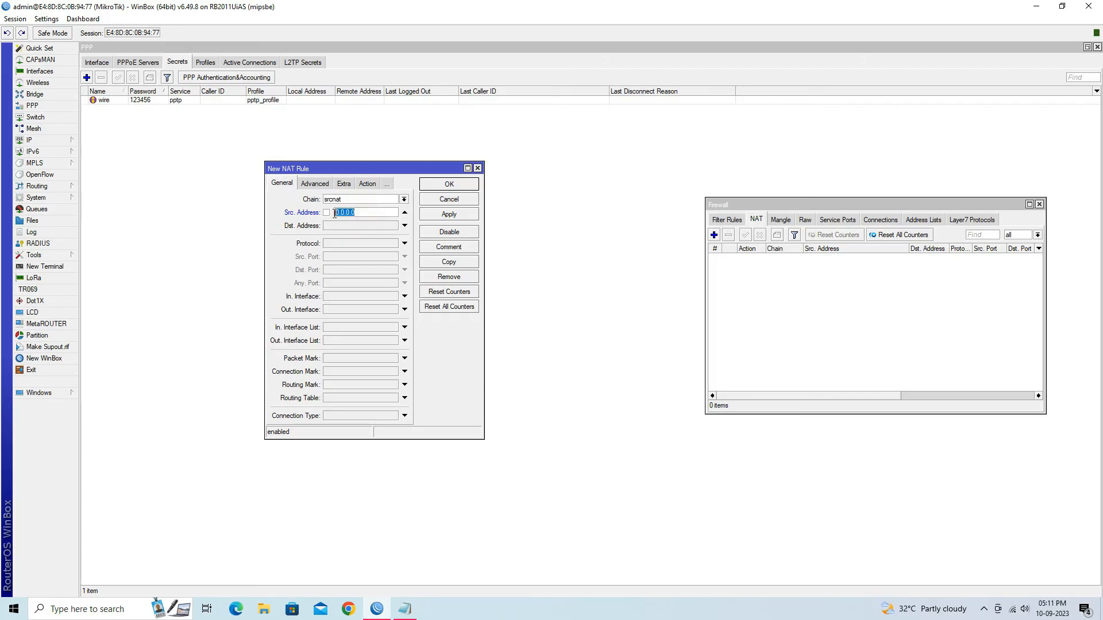
type("1")
left_click(372, 184)
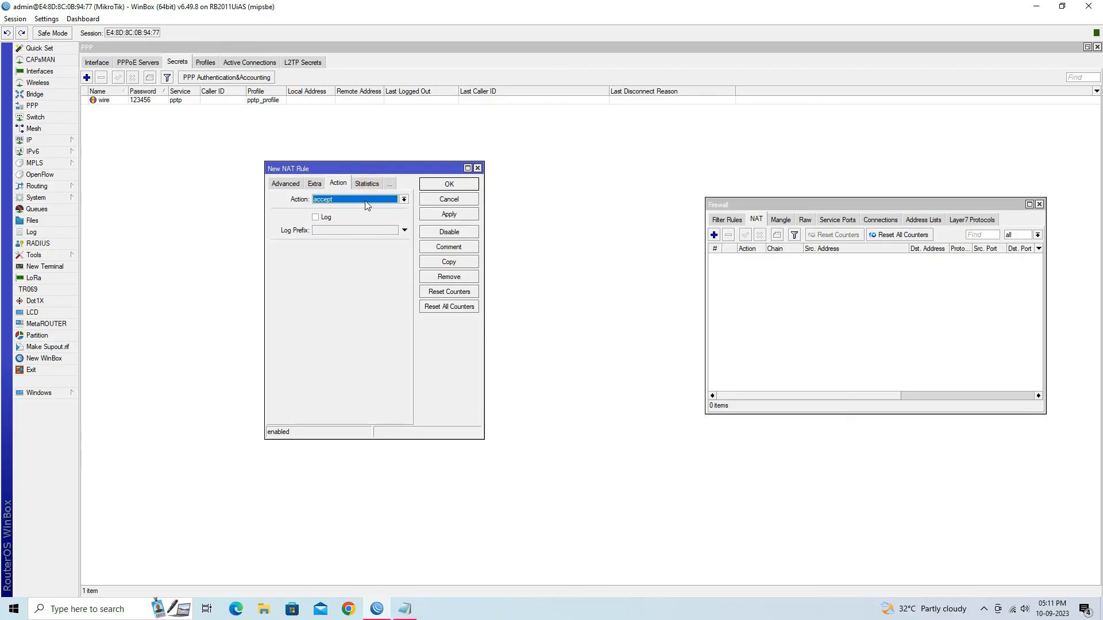
left_click(366, 205)
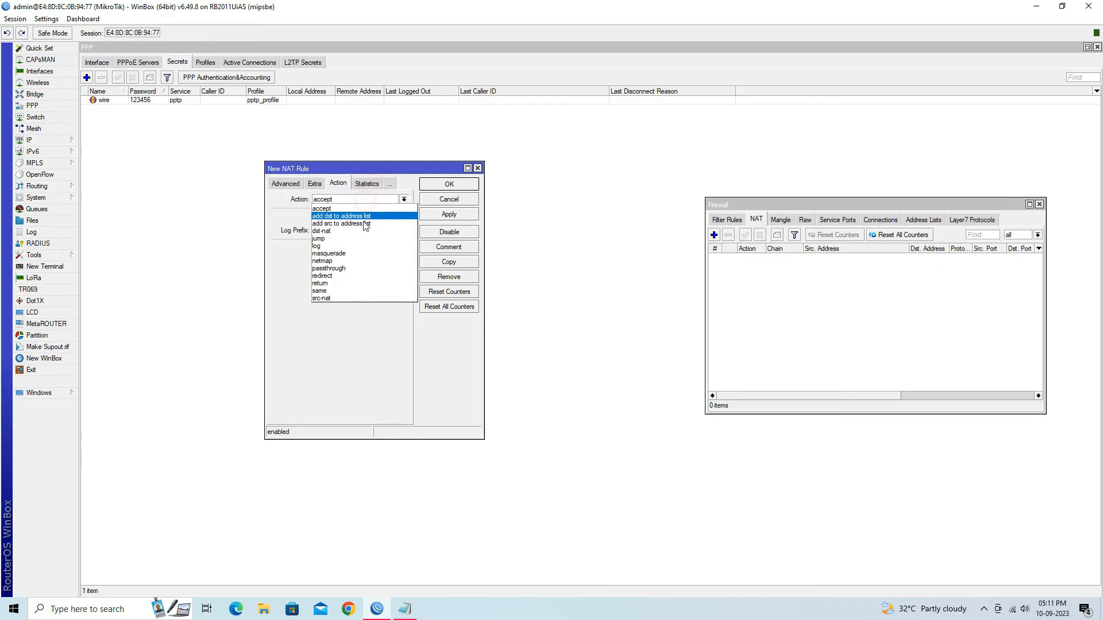
left_click(363, 253)
left_click(468, 215)
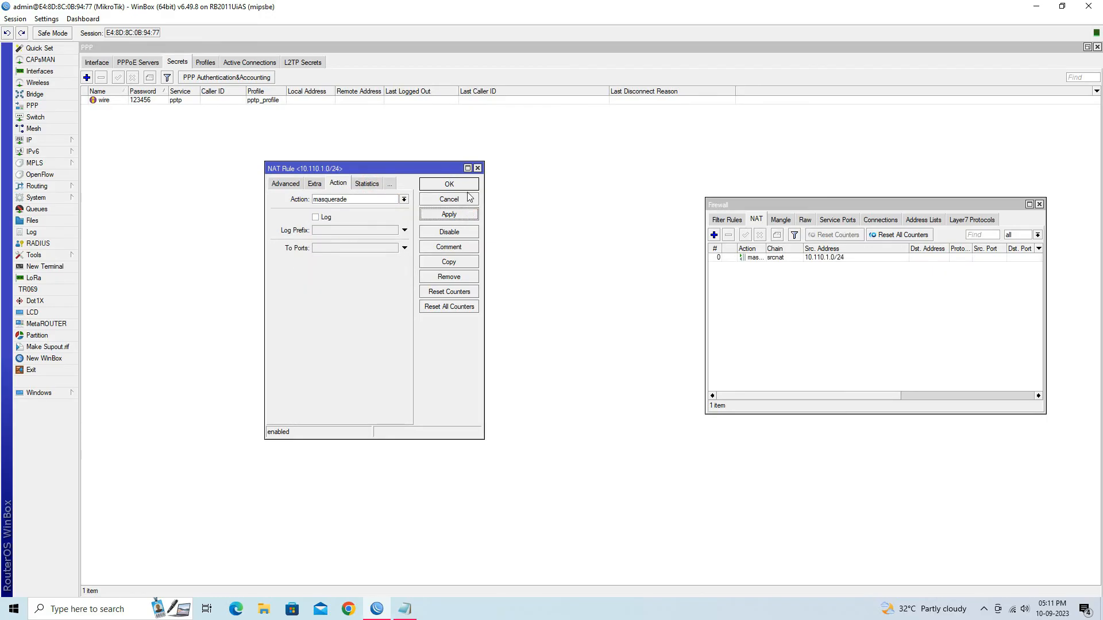
left_click(468, 188)
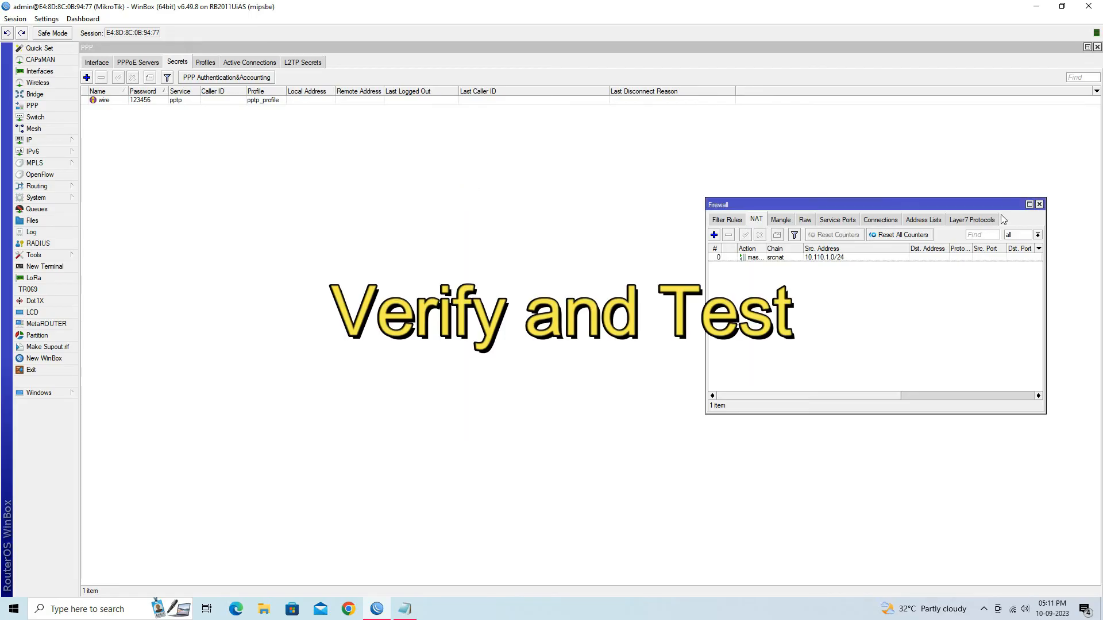
Close the Firewall and PPP windows
left_click(1039, 205)
left_click(1097, 49)
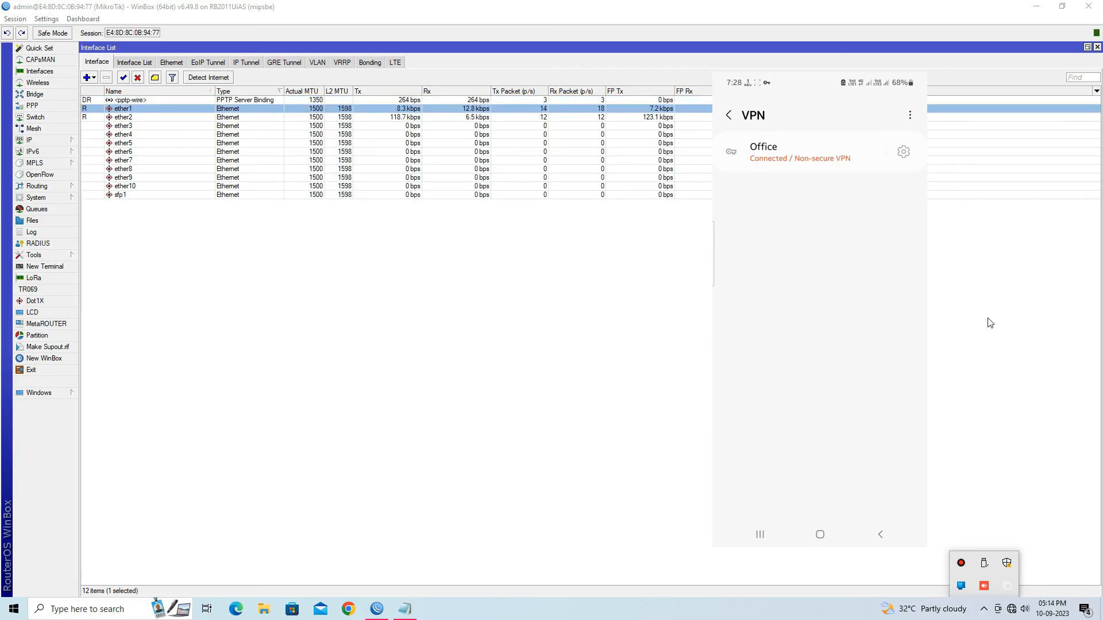
View the ether1 and PPTP Server Binding interface properties, then reopen PPP
left_click(150, 102)
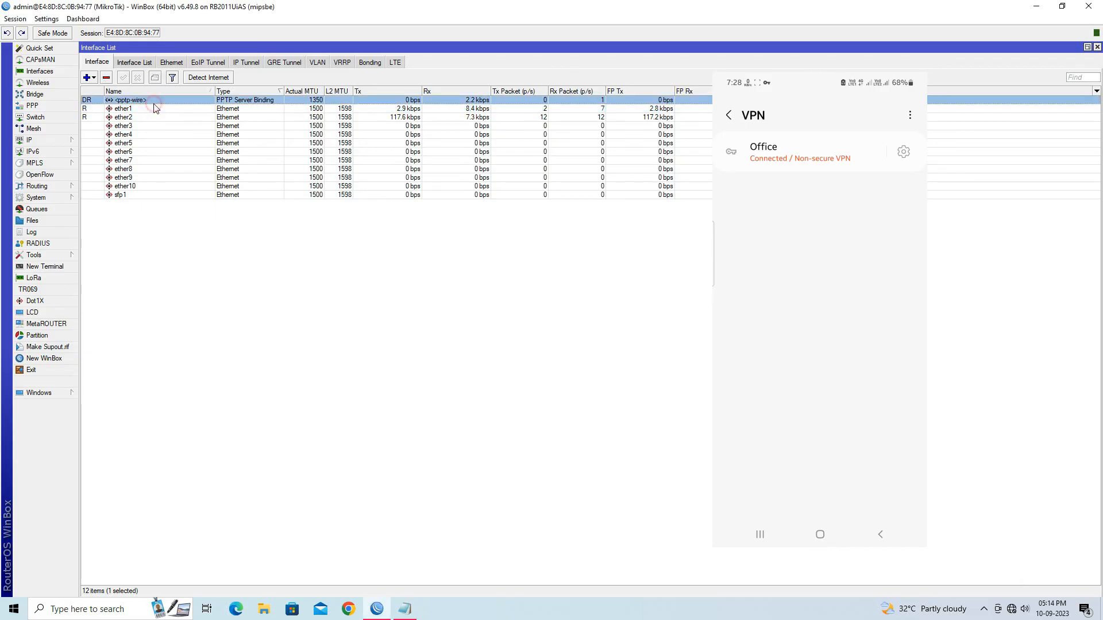
double_click(151, 108)
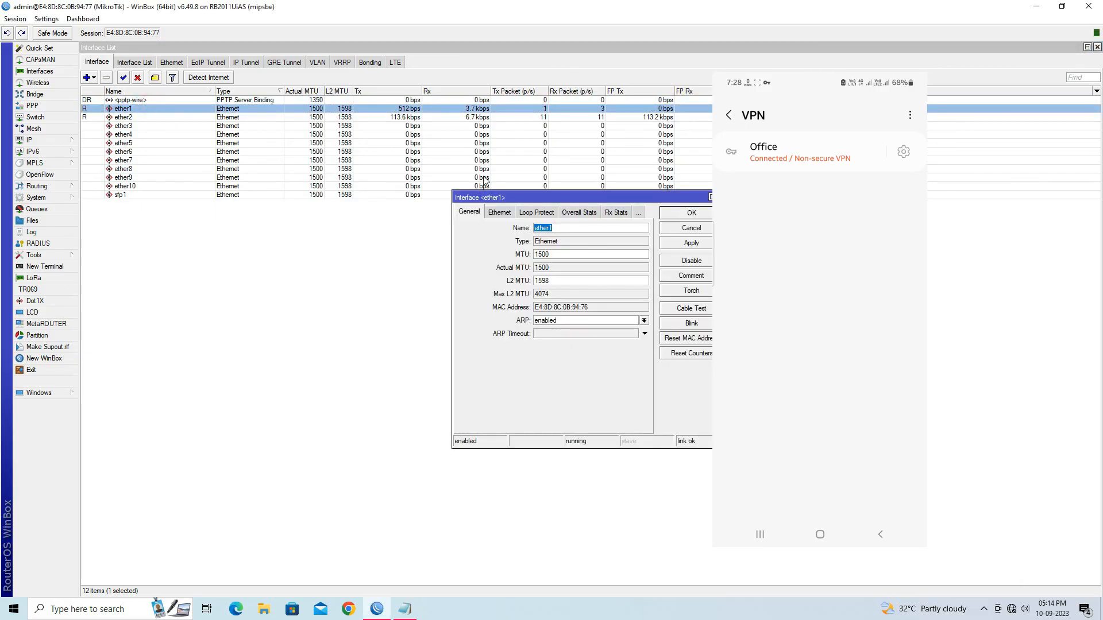
left_click(689, 228)
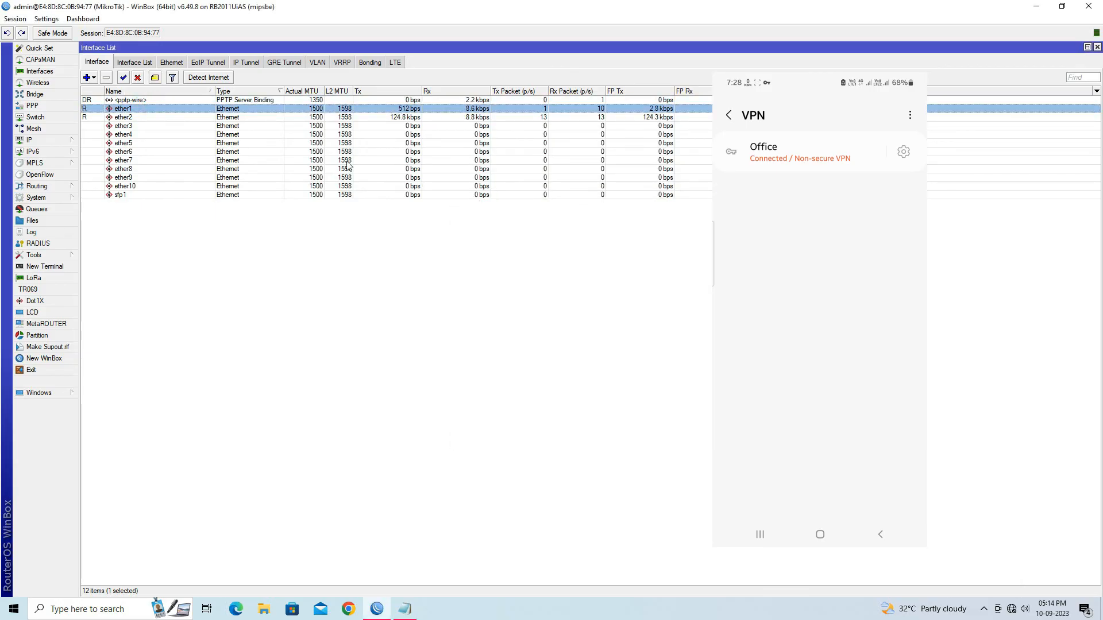
double_click(145, 100)
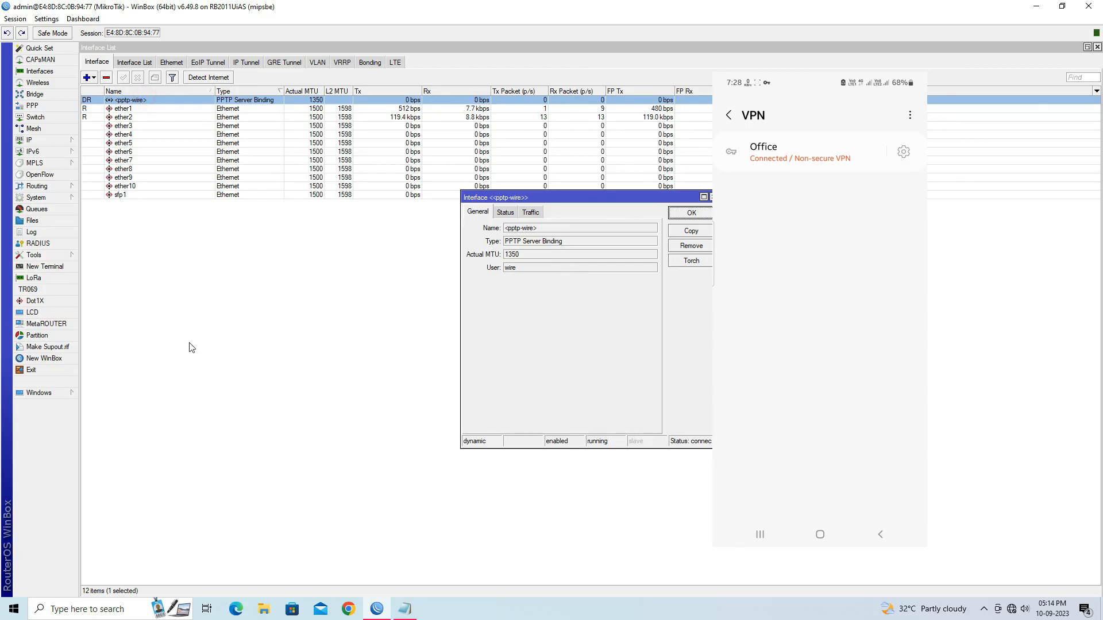
left_click(33, 106)
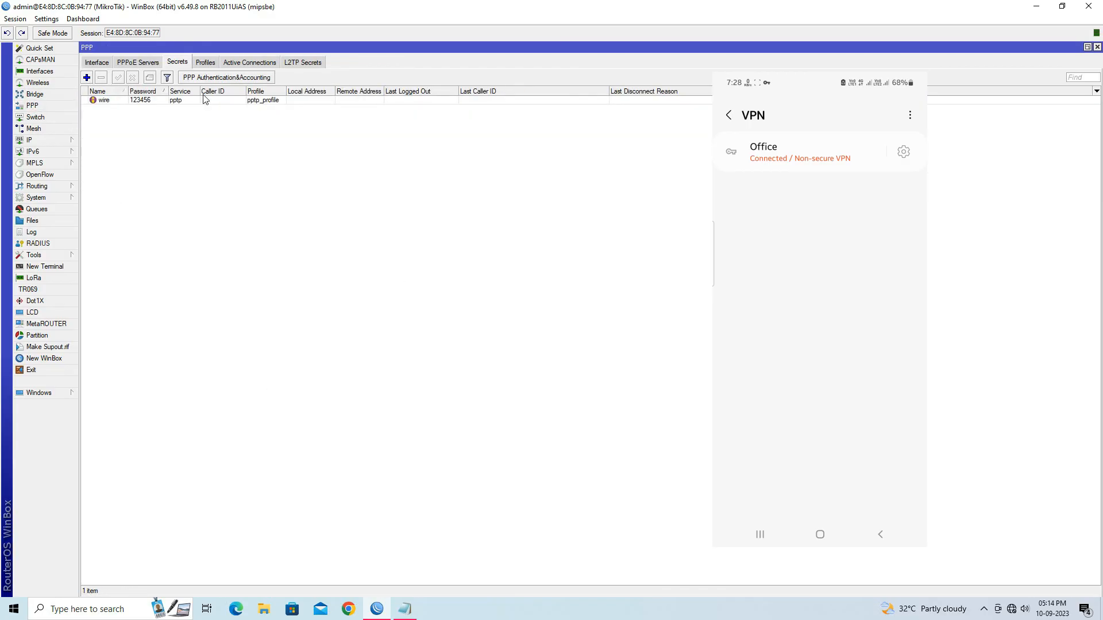
Check the phone's active PPTP connection details (10.110.1.253), then close the PPP window
left_click(234, 62)
left_click(224, 101)
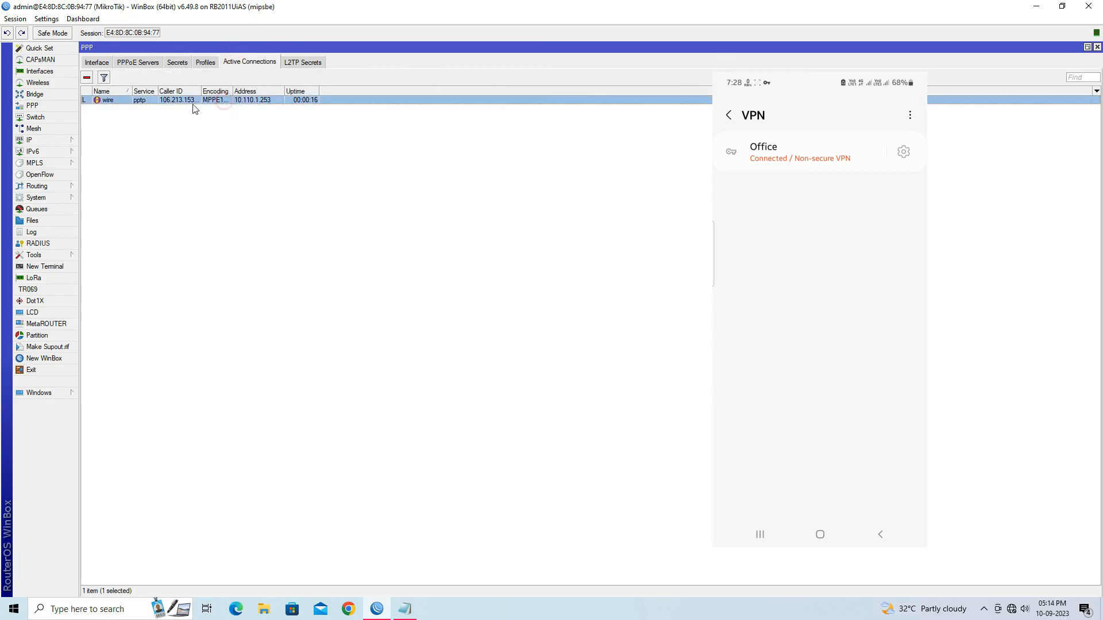
double_click(192, 101)
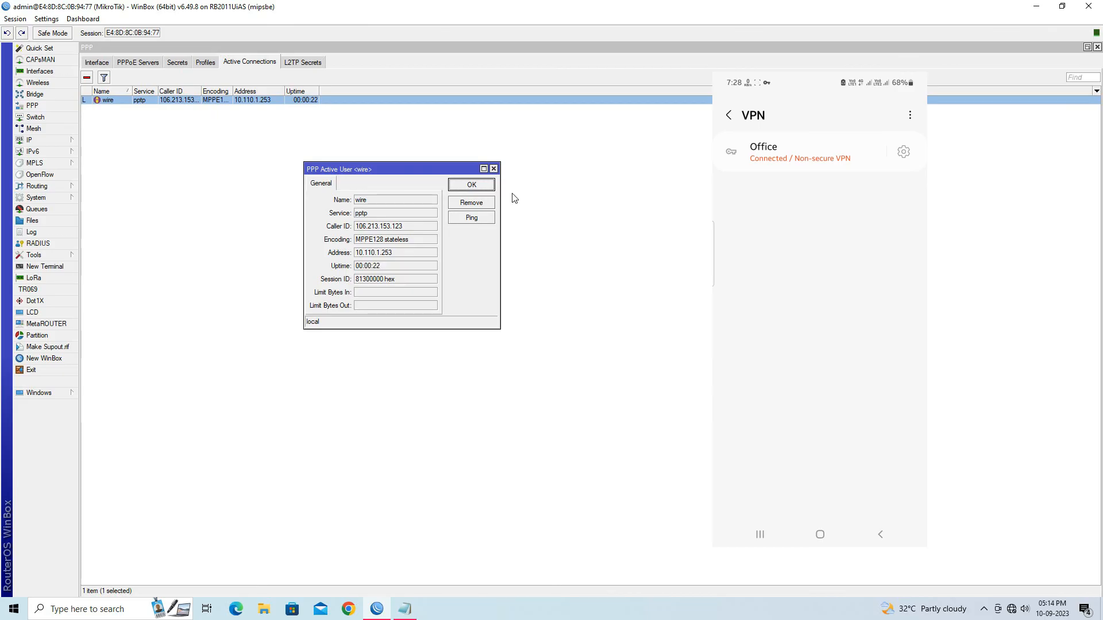
left_click(483, 185)
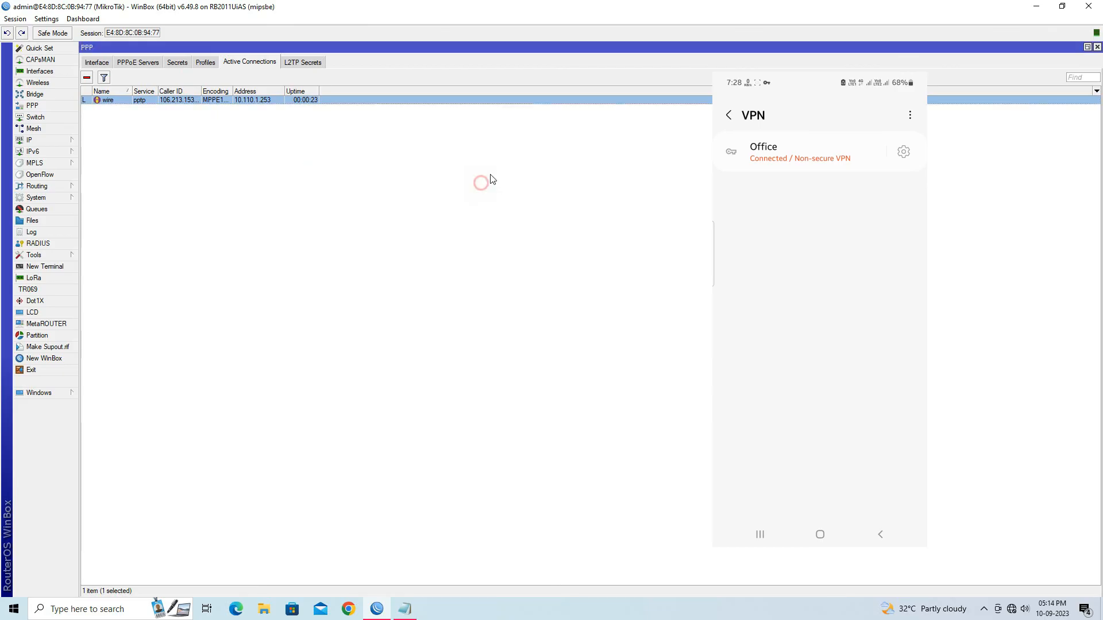
left_click(1097, 48)
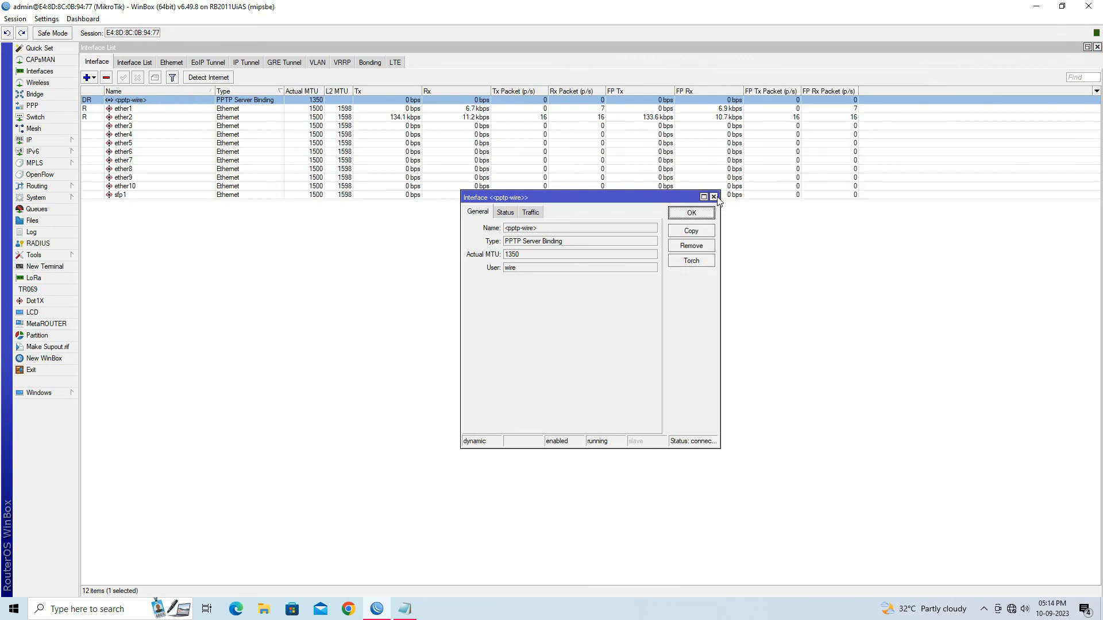